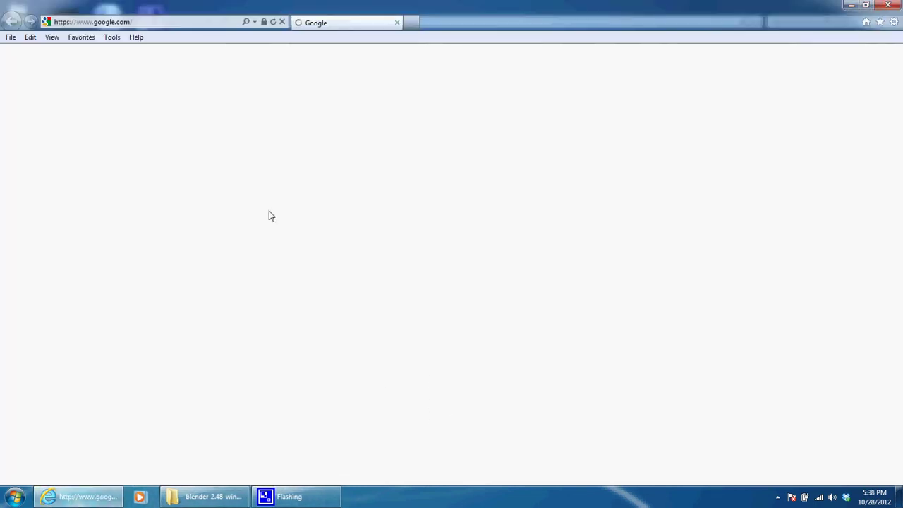
click(149, 27)
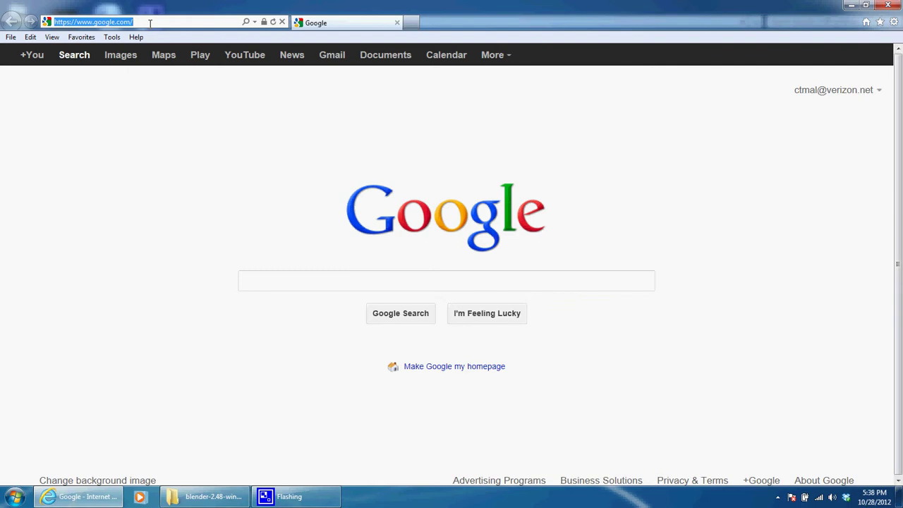
text(www.b)
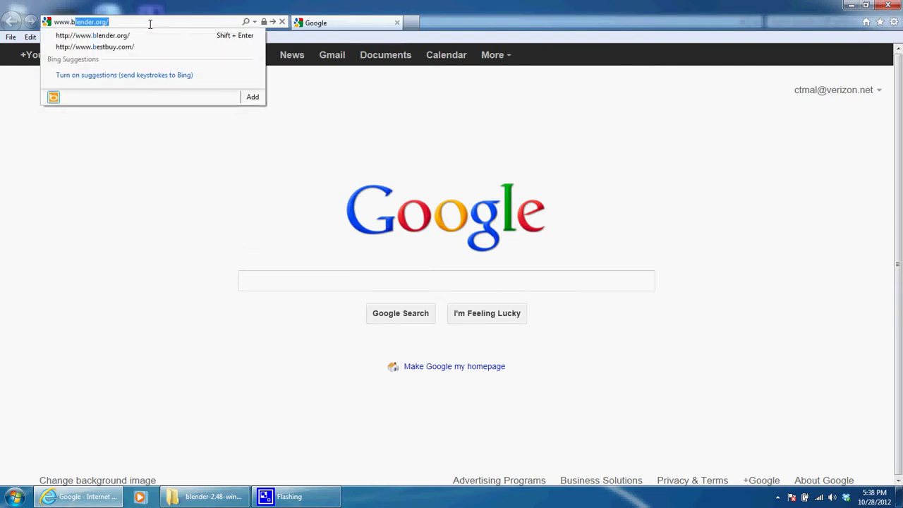
text(lend)
key(Return)
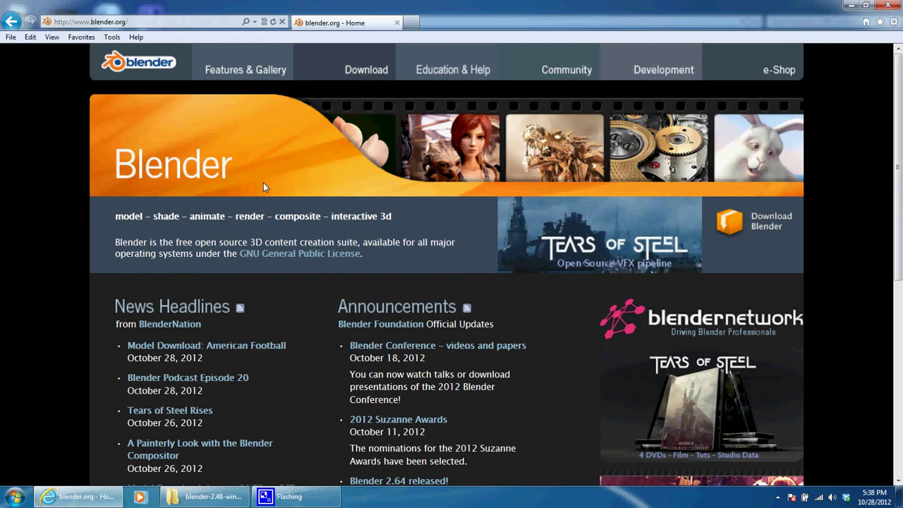
Step: Open Blender's archive of older releases from the download page and locate the Blender2.48 directory in the index
click(364, 71)
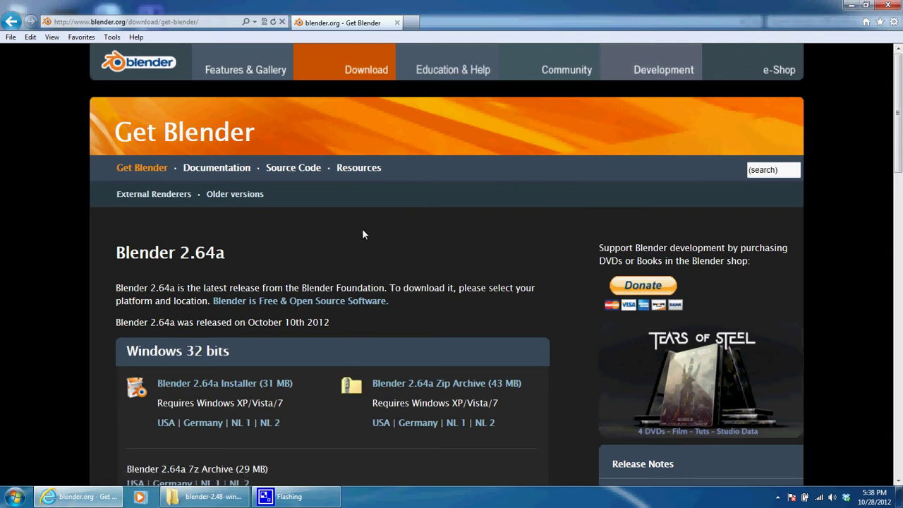
click(234, 194)
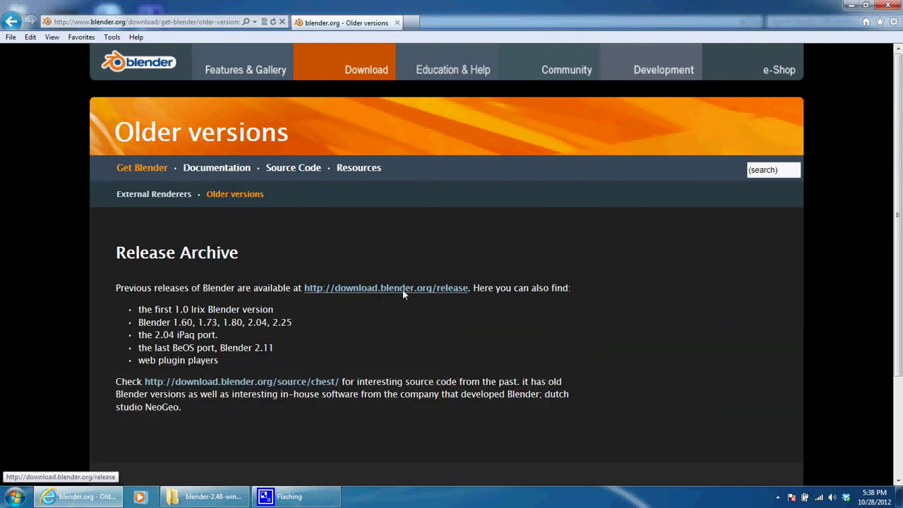
click(403, 288)
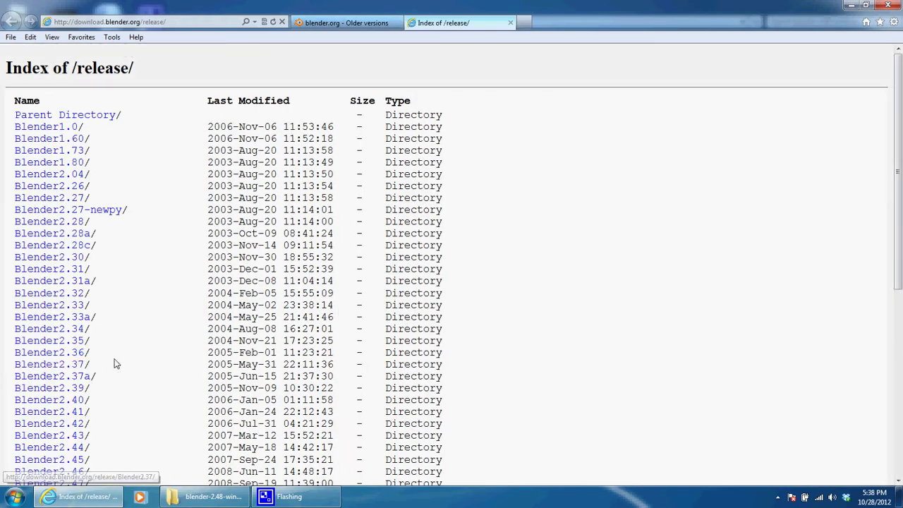
scroll(80, 375, down, 3)
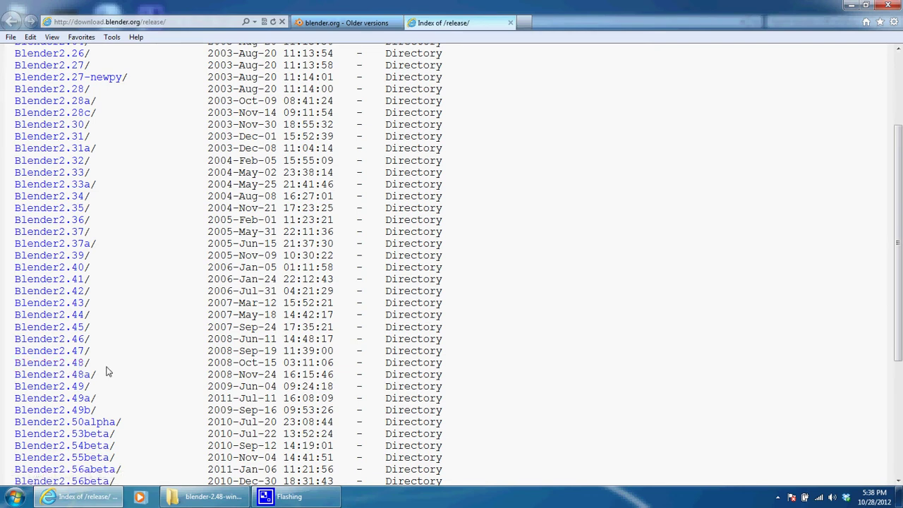
click(186, 25)
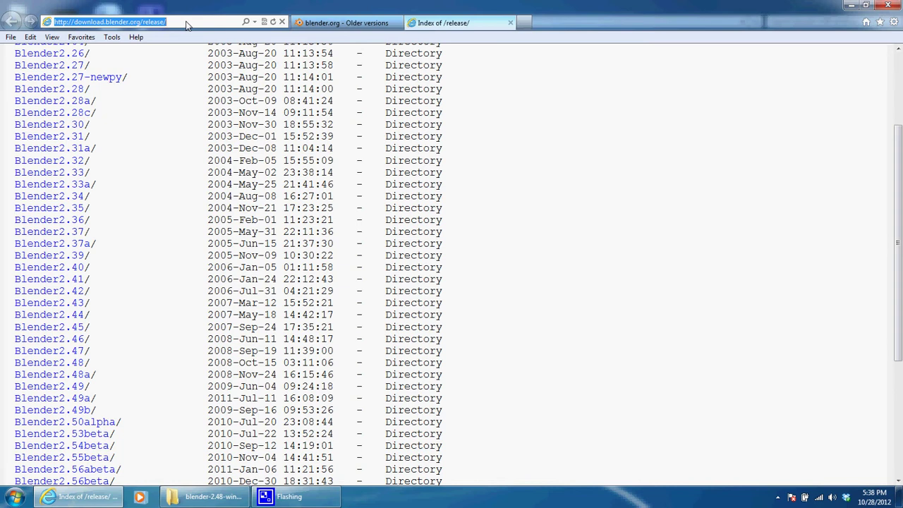
text(www.)
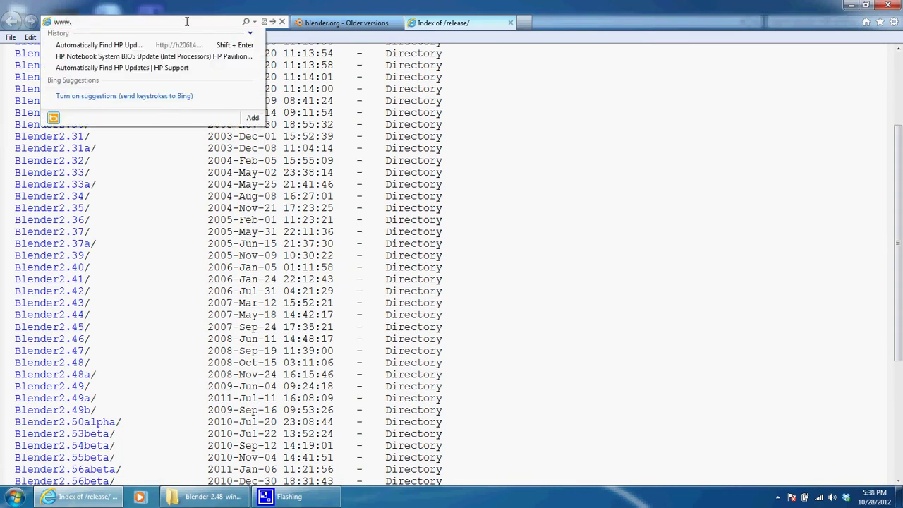
text(google.com/)
key(Return)
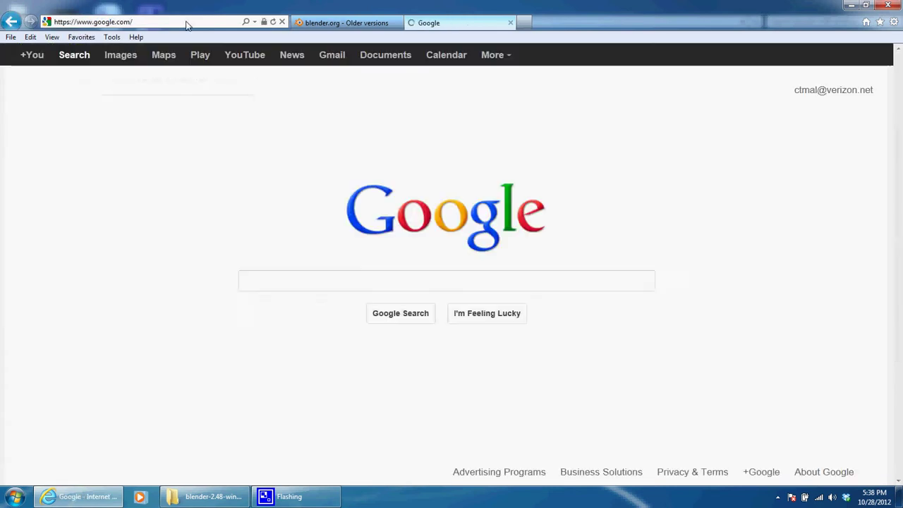
text(blender)
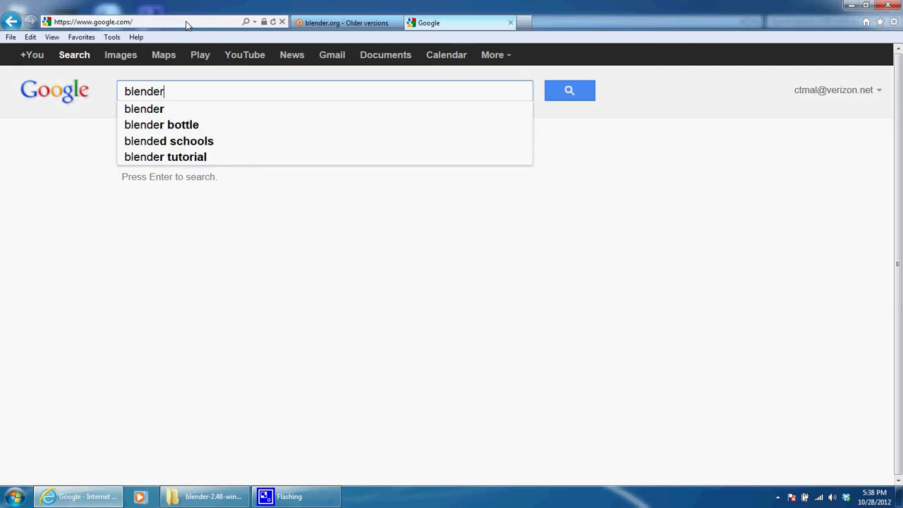
text( xaml)
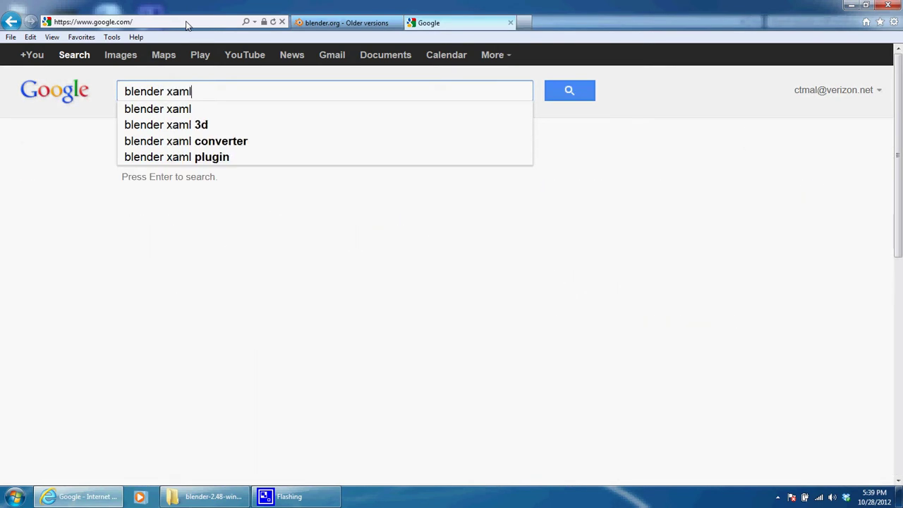
text( export)
key(Return)
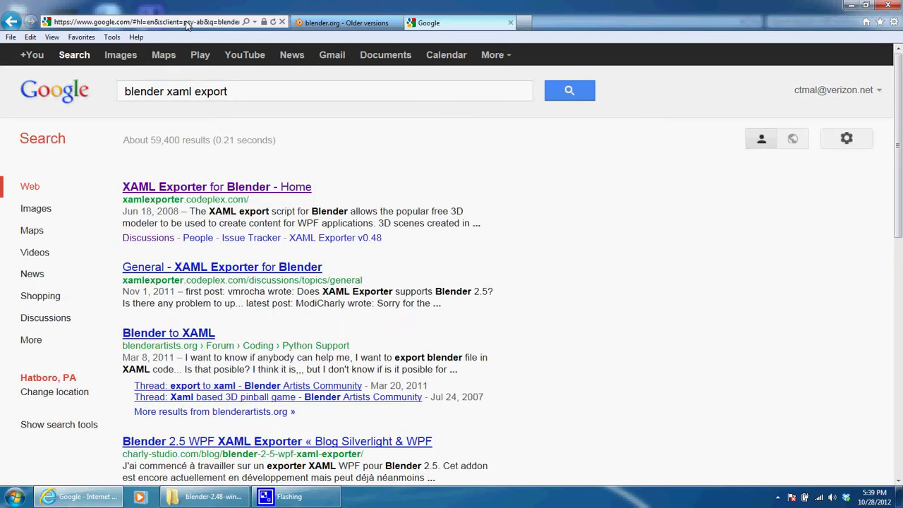
Step: Examine the download and installation instructions on the XAML Exporter for Blender project page, and close the browser
click(215, 188)
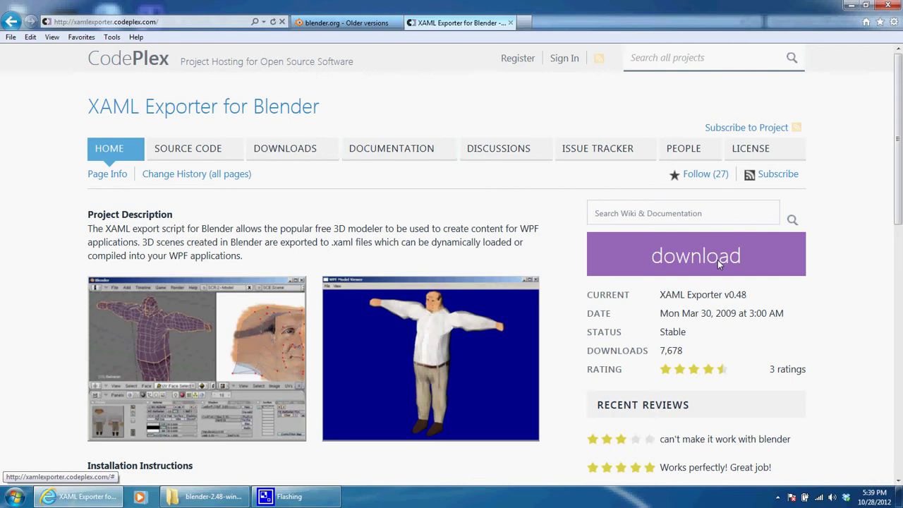
scroll(571, 294, down, 4)
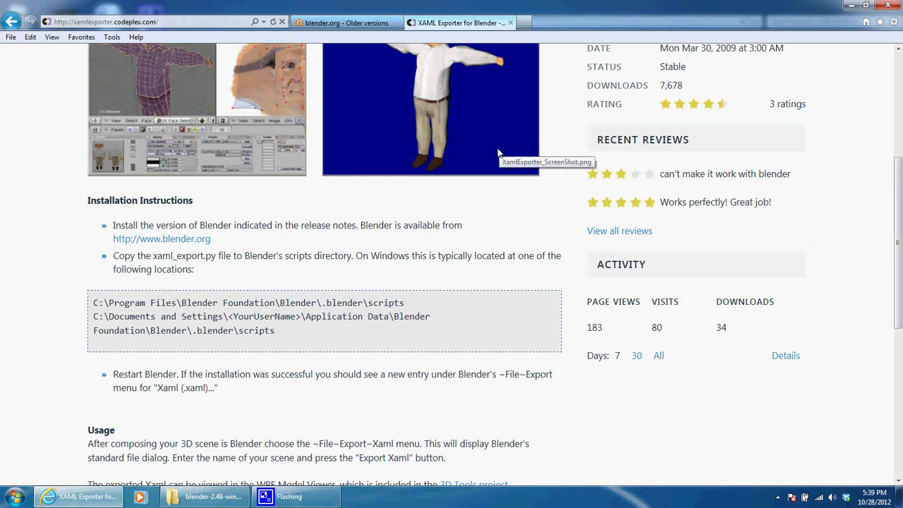
click(510, 23)
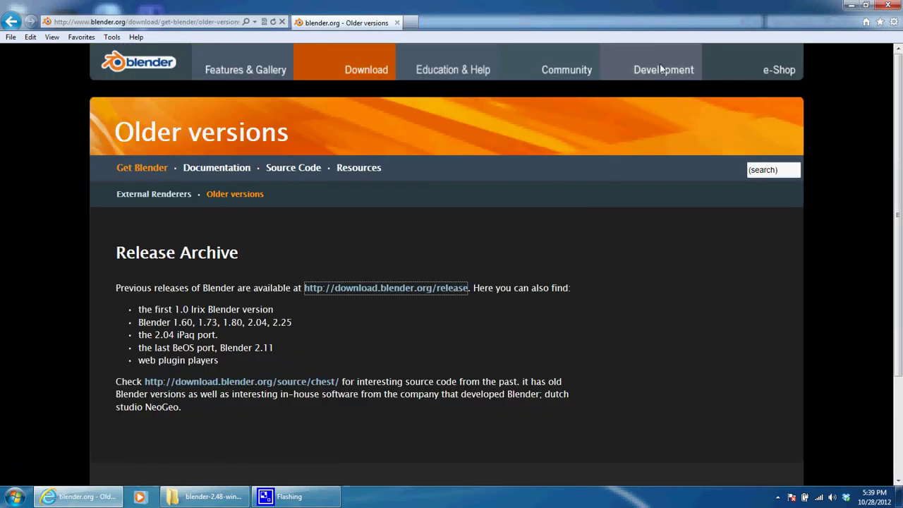
click(887, 5)
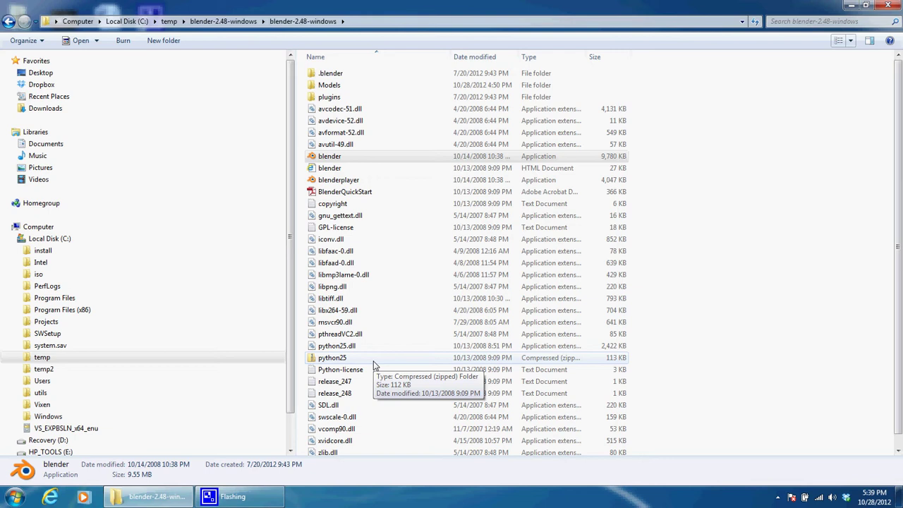
Step: Launch the blender application from the blender-2.48-windows folder and erase the default cube from the scene
double_click(334, 158)
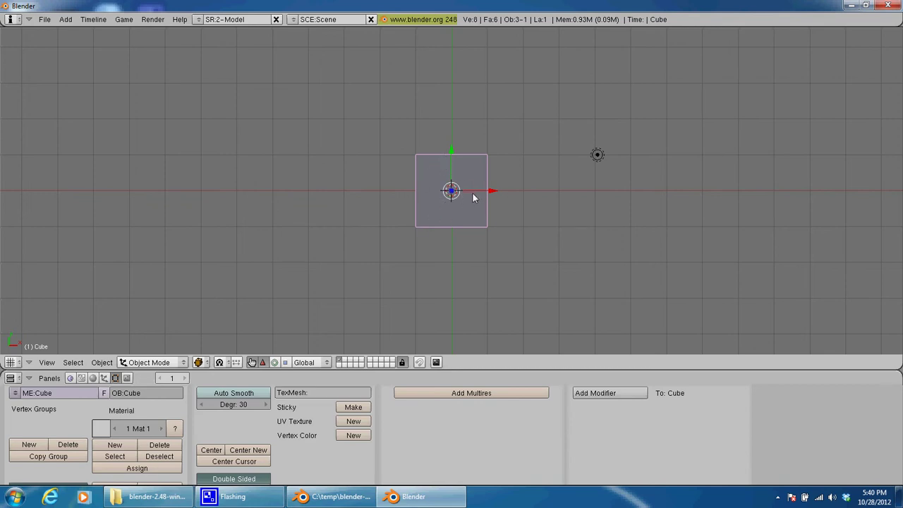
key(x)
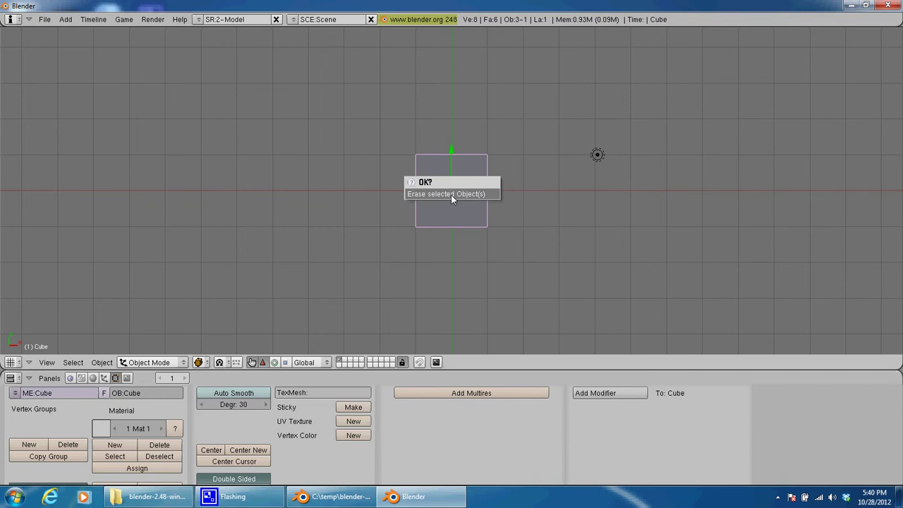
click(451, 194)
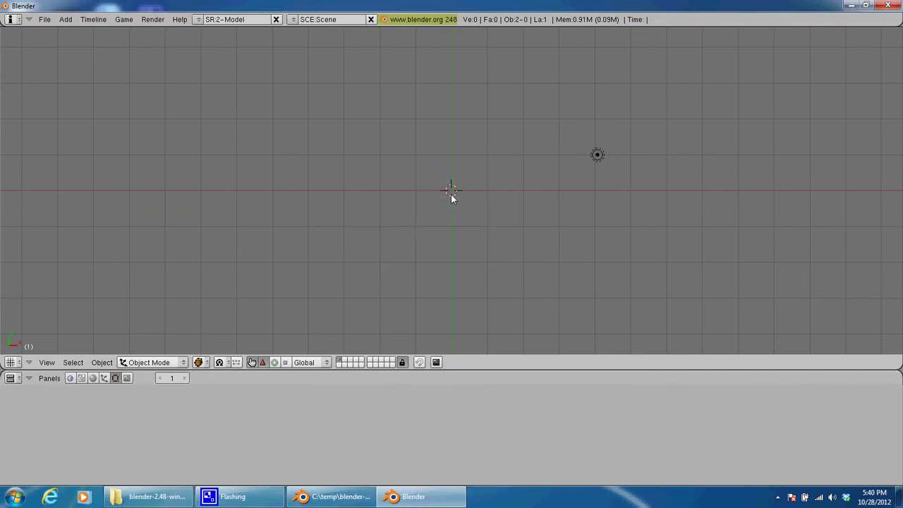
Step: Add a cylinder mesh at the scene origin with the default settings
click(65, 19)
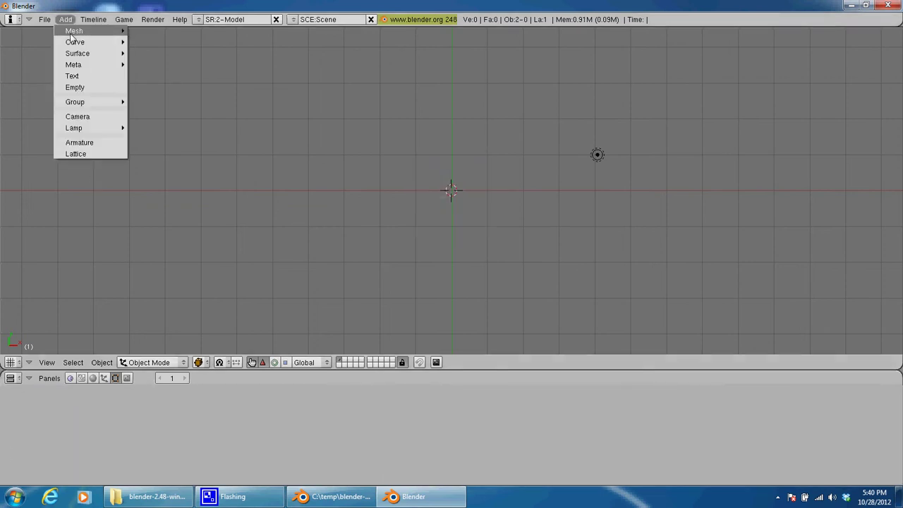
mouse_move(77, 31)
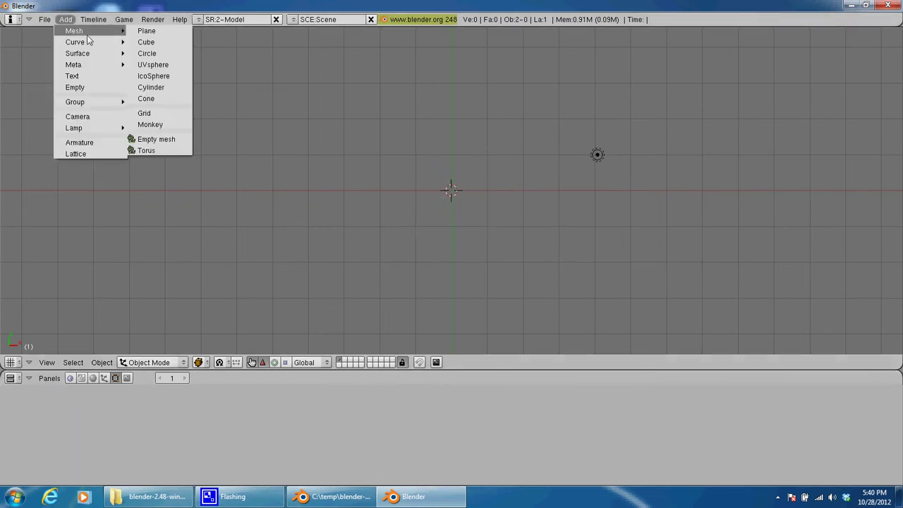
click(153, 87)
click(201, 98)
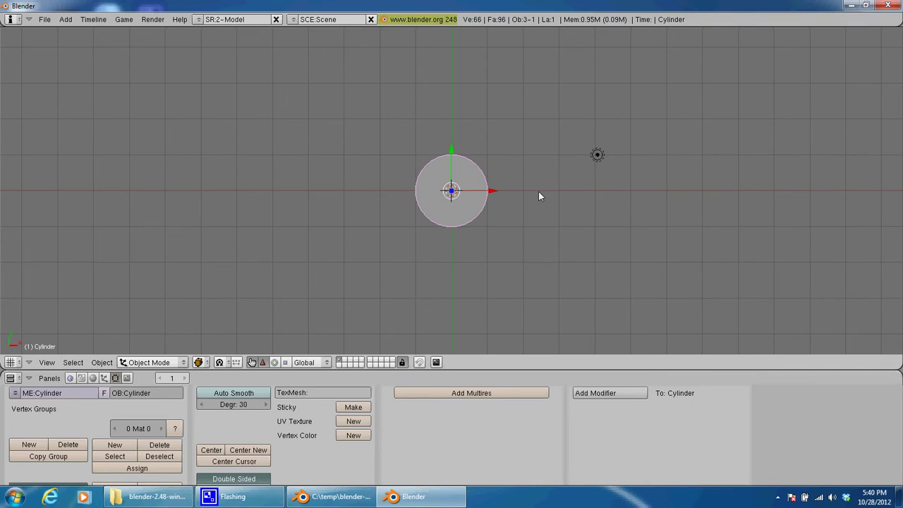
Step: Rotate the cylinder 90 degrees about the global X axis
key(KP_1)
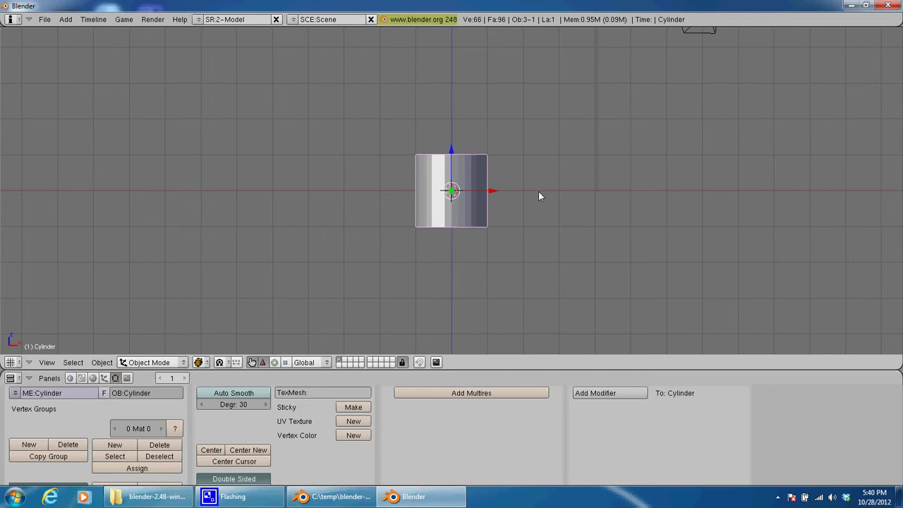
key(KP_3)
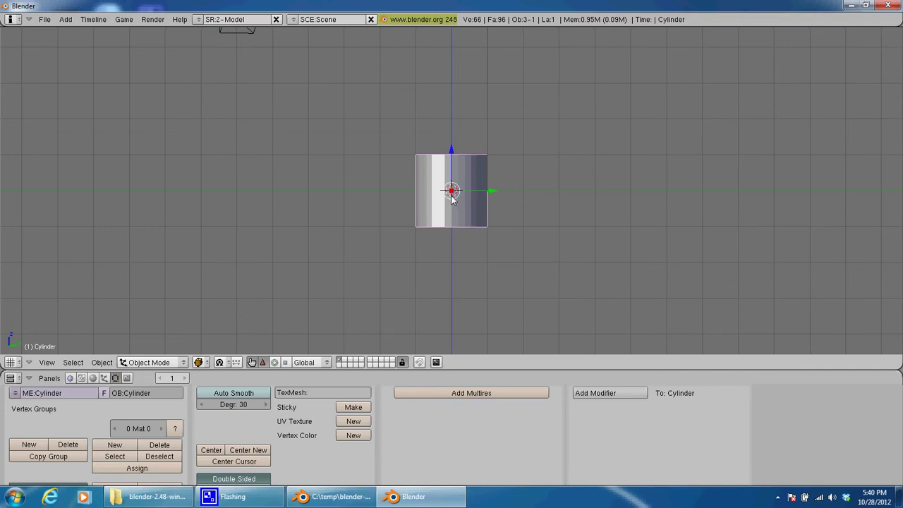
key(KP_0)
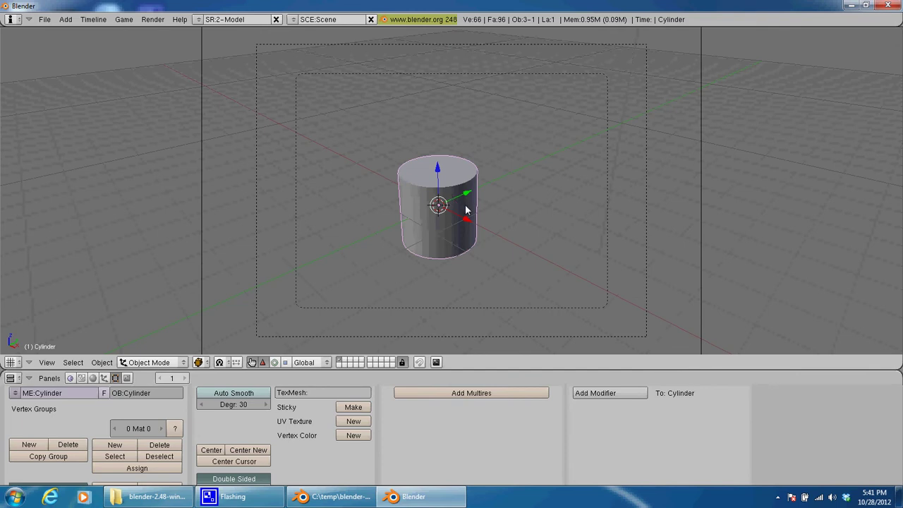
key(KP_3)
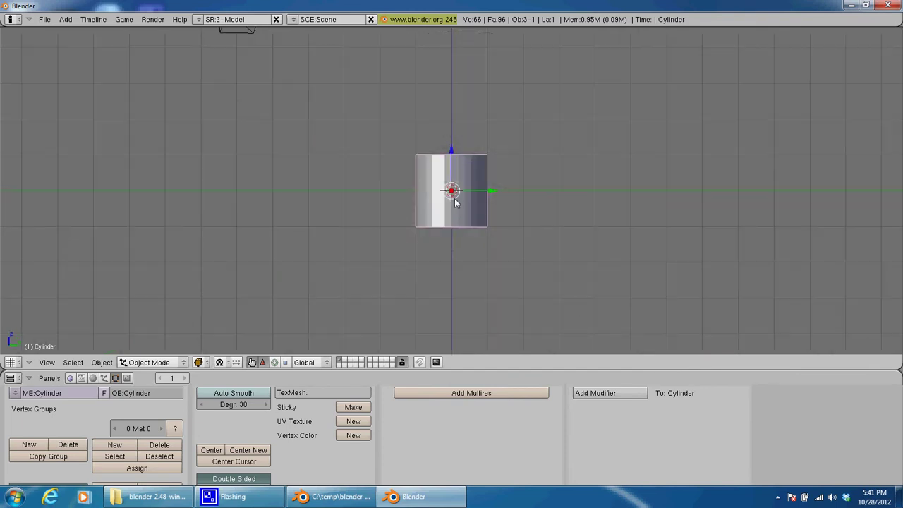
key(r)
text(x)
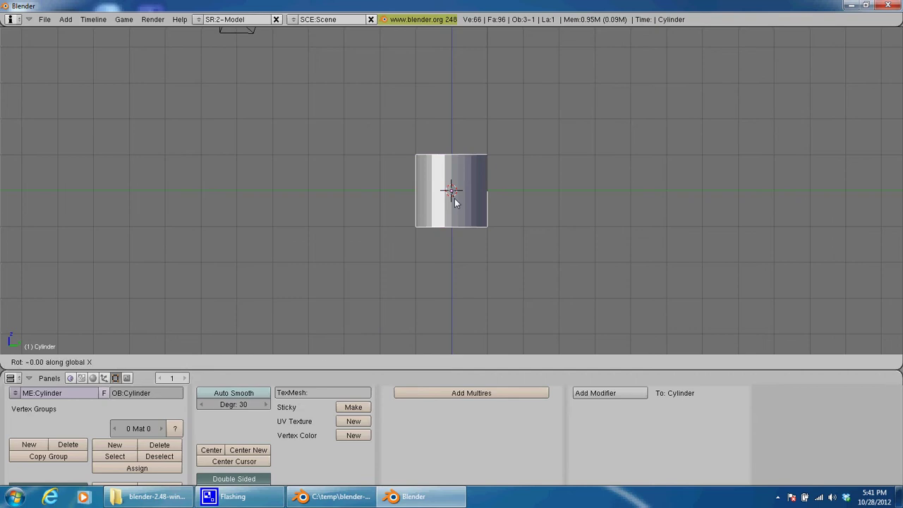
text(90)
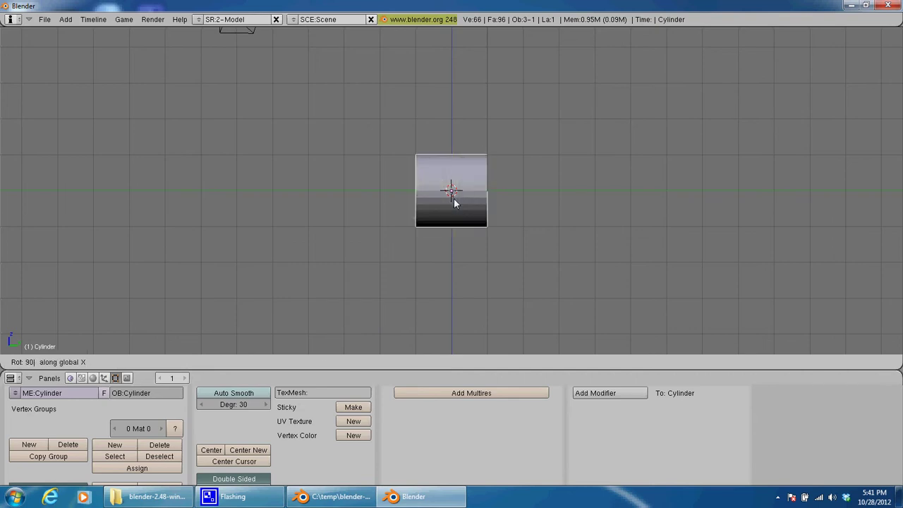
key(Return)
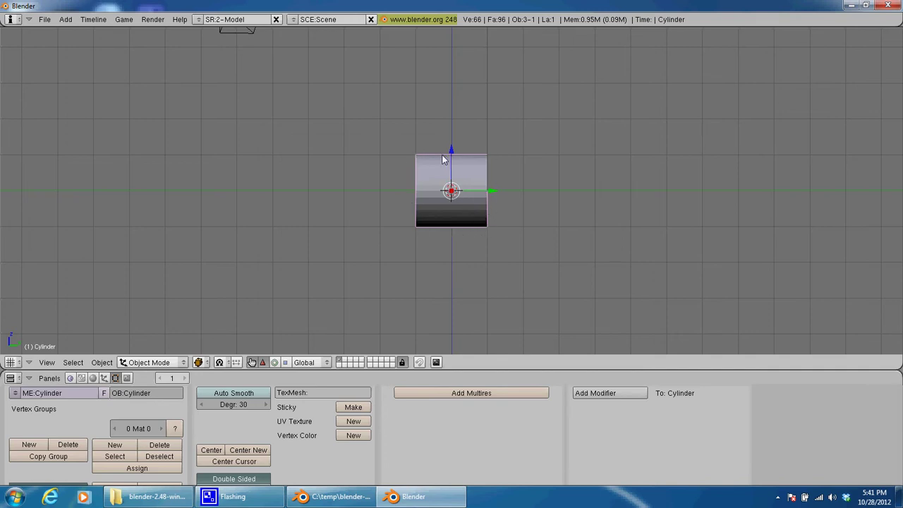
Step: Rename the cylinder object to Spot
click(153, 394)
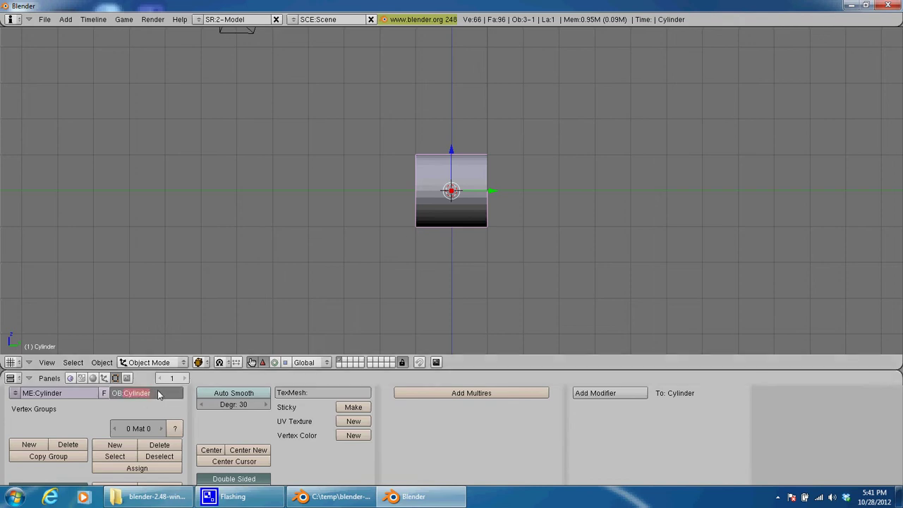
text(Spor)
key(Return)
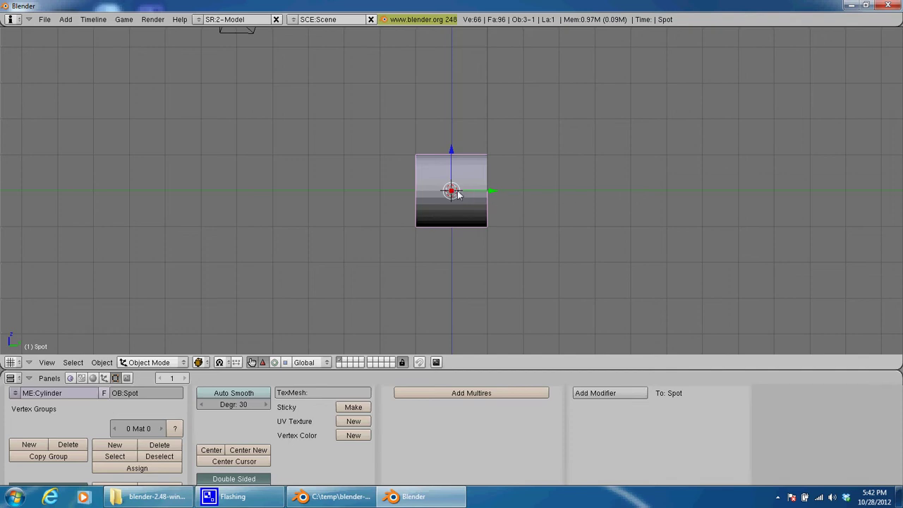
Step: Duplicate the Spot cylinder and place the copy about 2.16 units away along the global Y axis
key(shift+d)
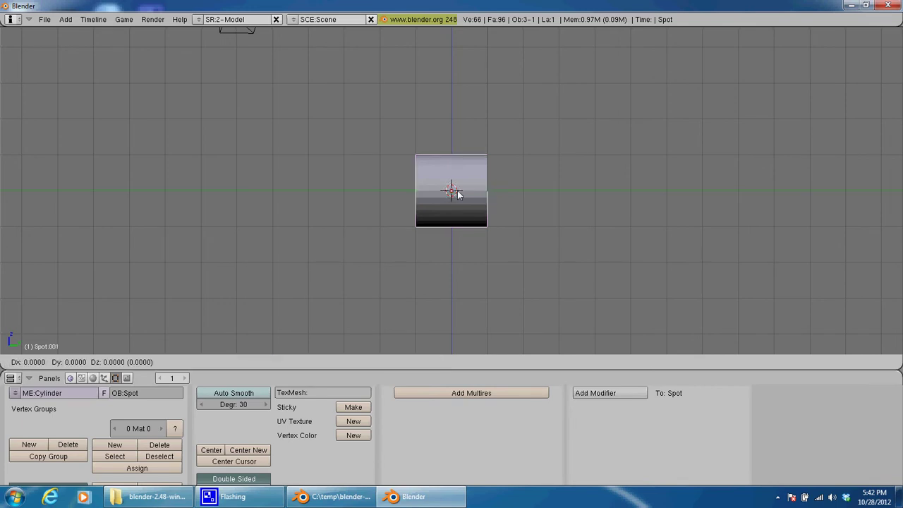
key(y)
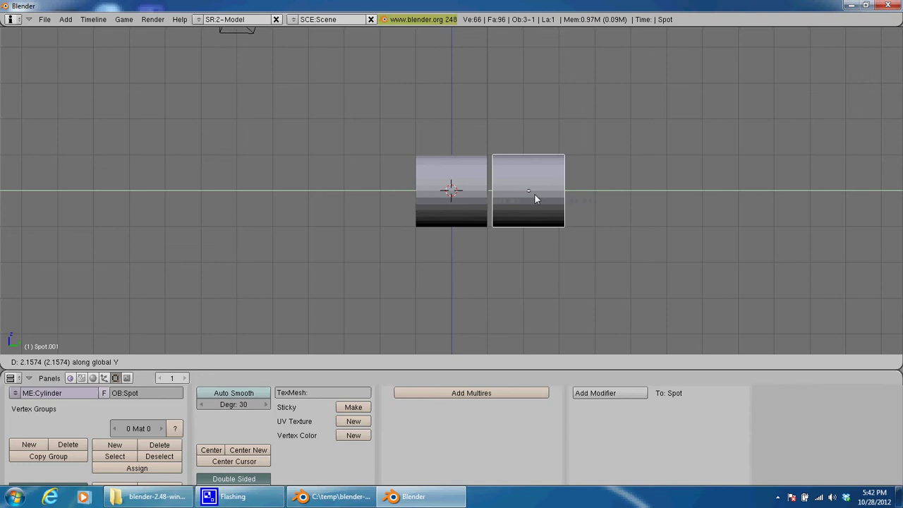
click(534, 194)
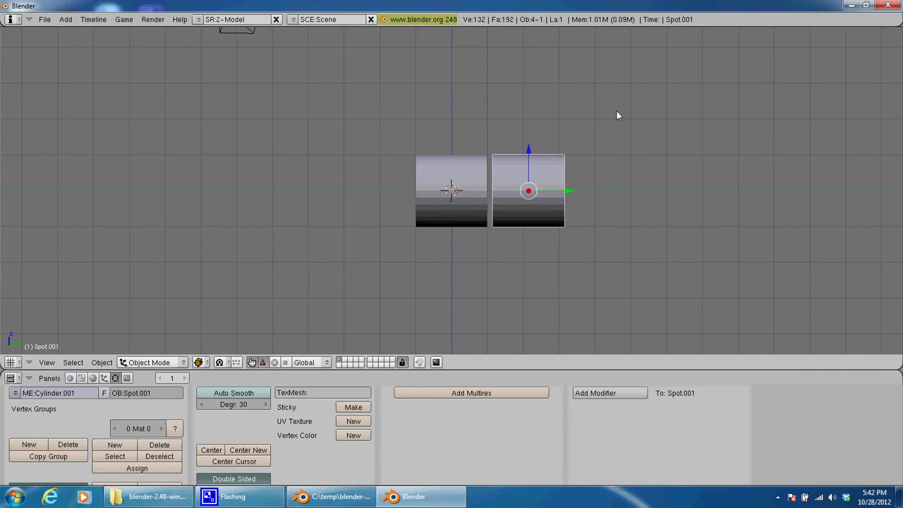
Step: Scale the copied cylinder uniformly to about 0.83 and move it about 0.36 units back along global Y against the Spot cylinder
key(s)
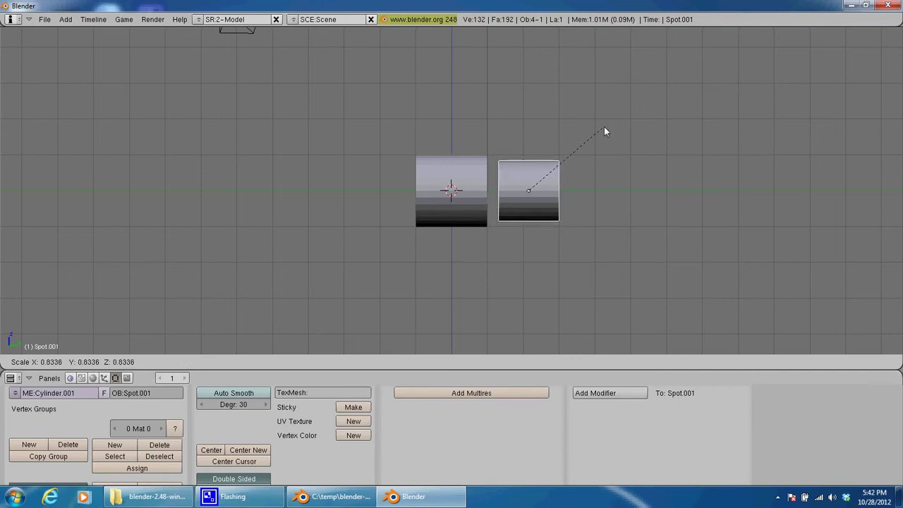
click(603, 129)
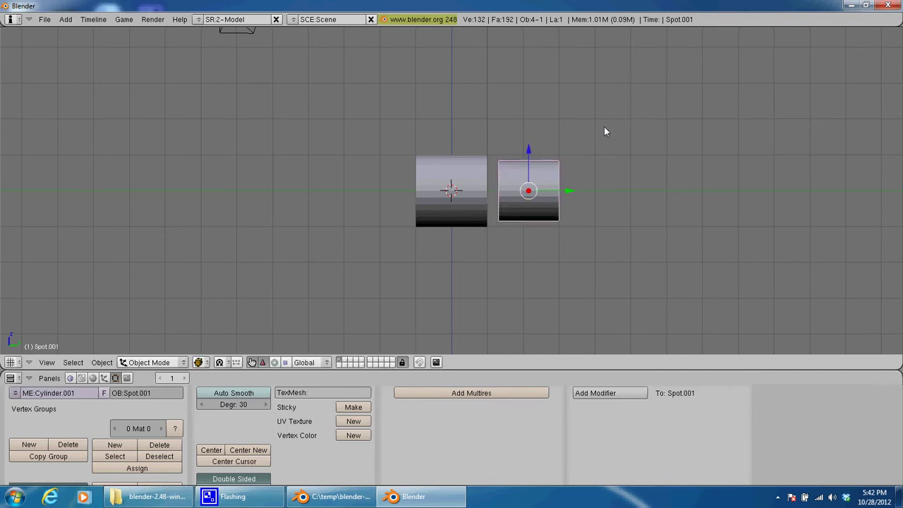
click(529, 190)
key(y)
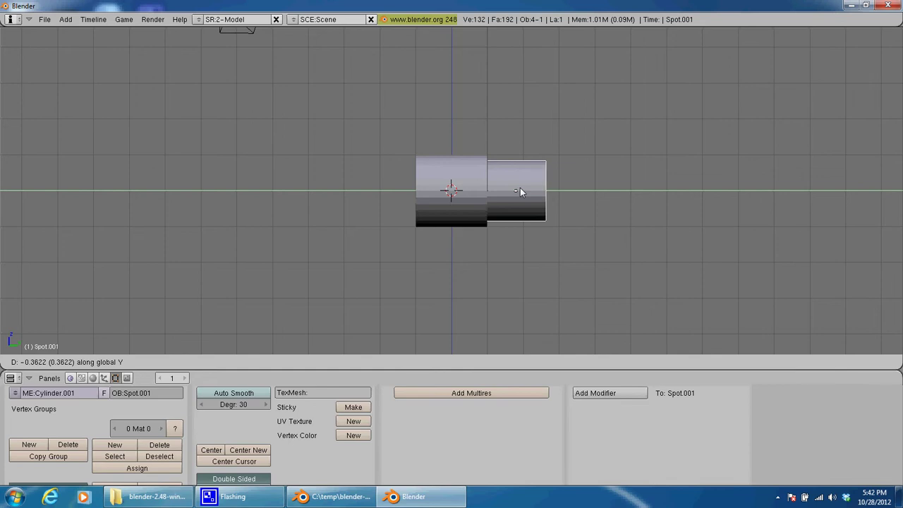
click(519, 191)
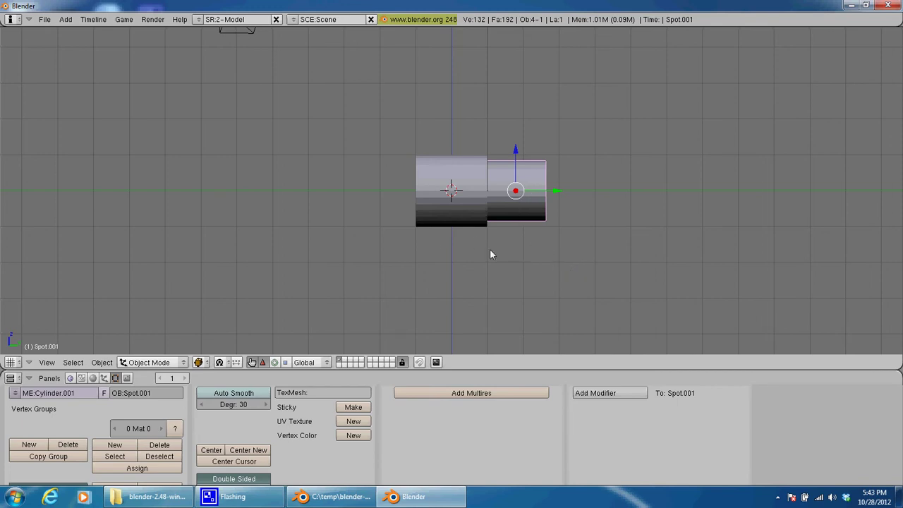
Step: Rename the smaller copied cylinder object to Beam
click(155, 392)
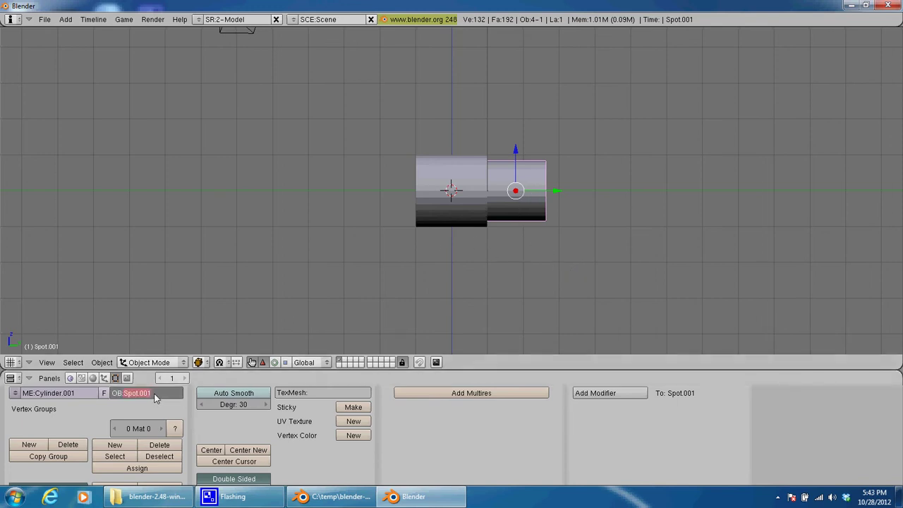
text(Beam)
key(Return)
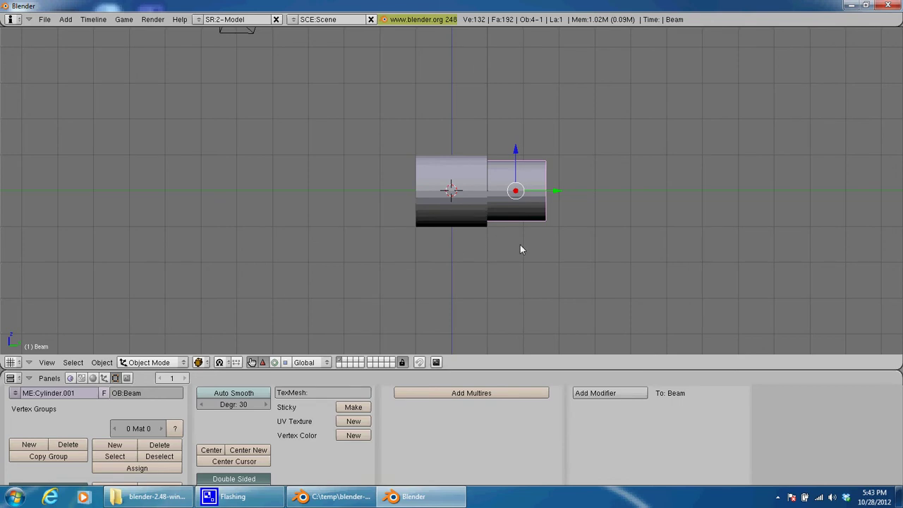
Step: In Edit Mode, select only the vertices of Beam's outer end and move them outward along Y to roughly triple its length
middle_drag(520, 249, 314, 218)
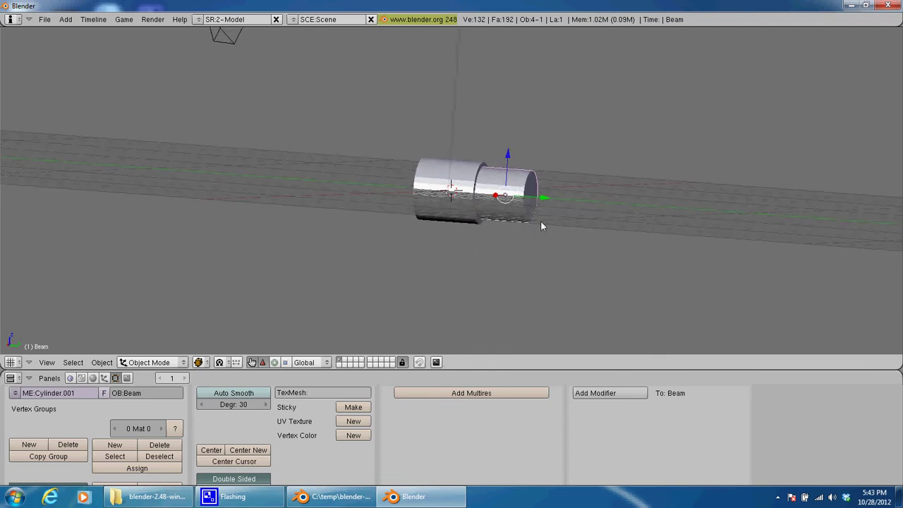
click(182, 363)
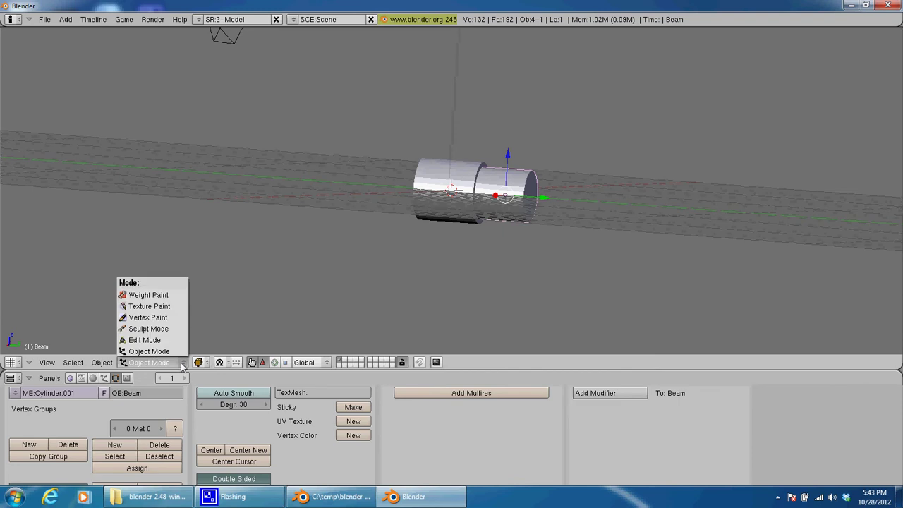
click(145, 341)
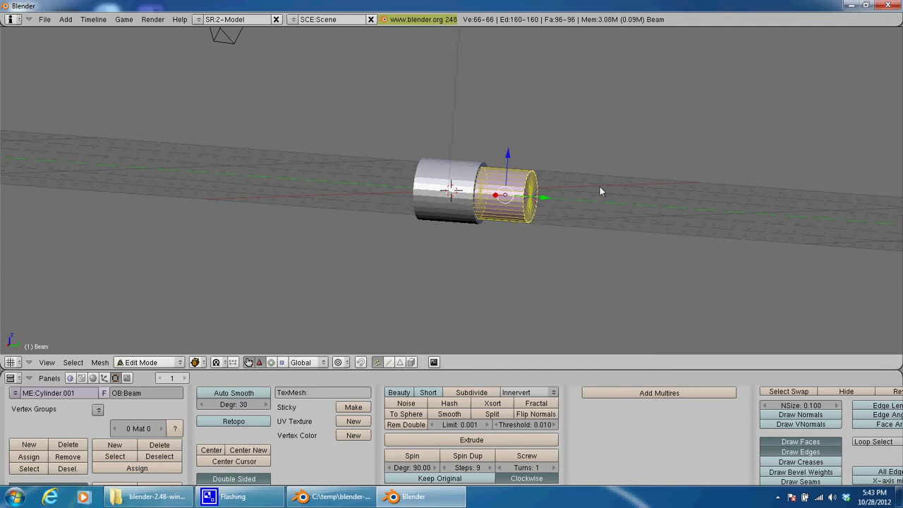
key(a)
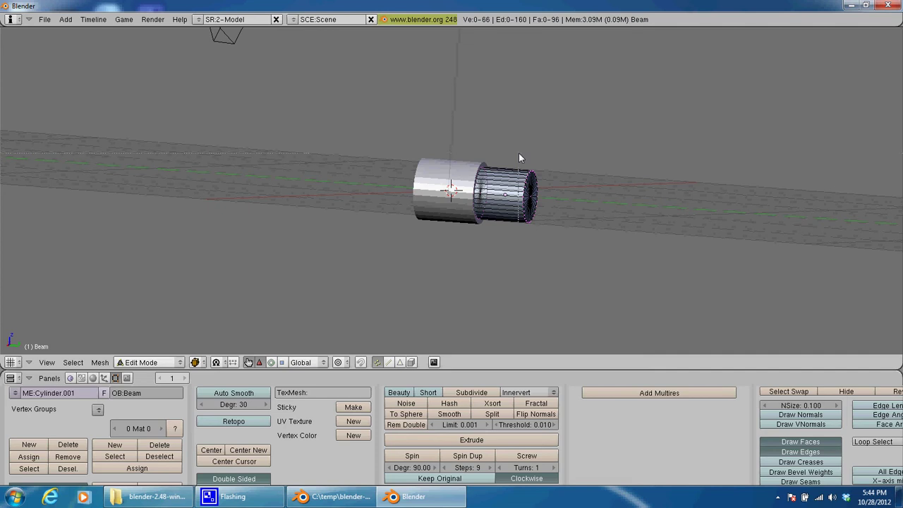
key(g)
drag(551, 243, 552, 244)
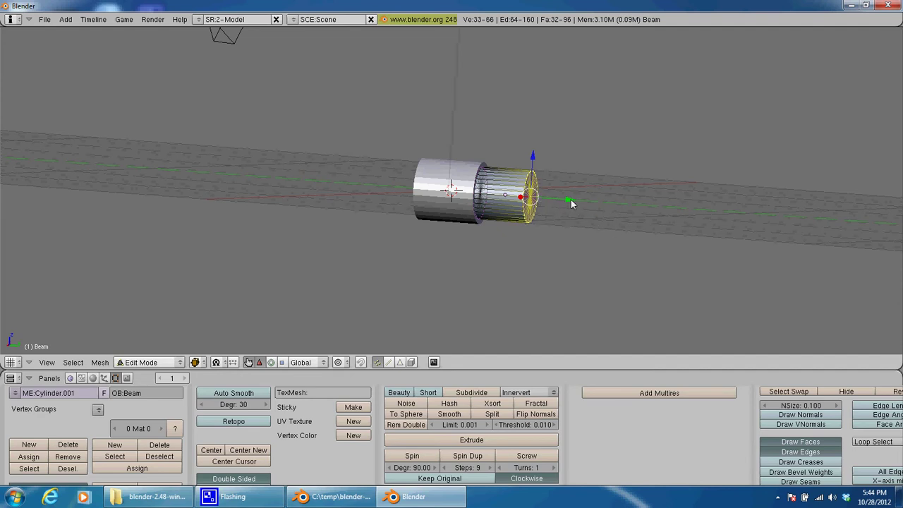
drag(570, 202, 673, 207)
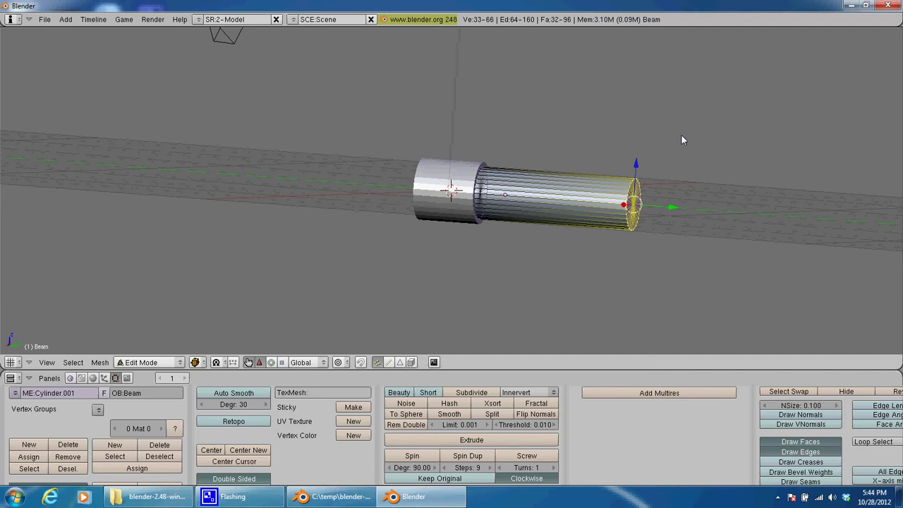
Step: Flare Beam's outer end into a wide cone with two uniform enlargements, the second about 1.88, and return to Object Mode
key(s)
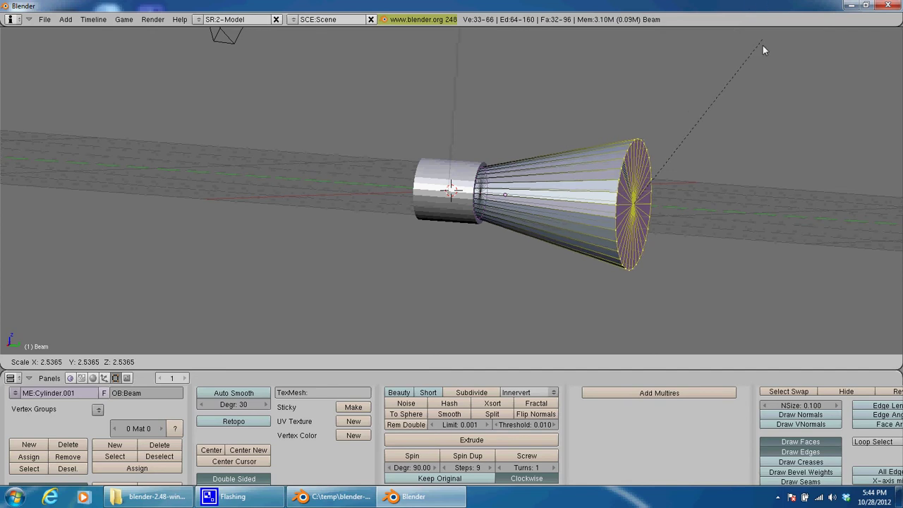
click(723, 54)
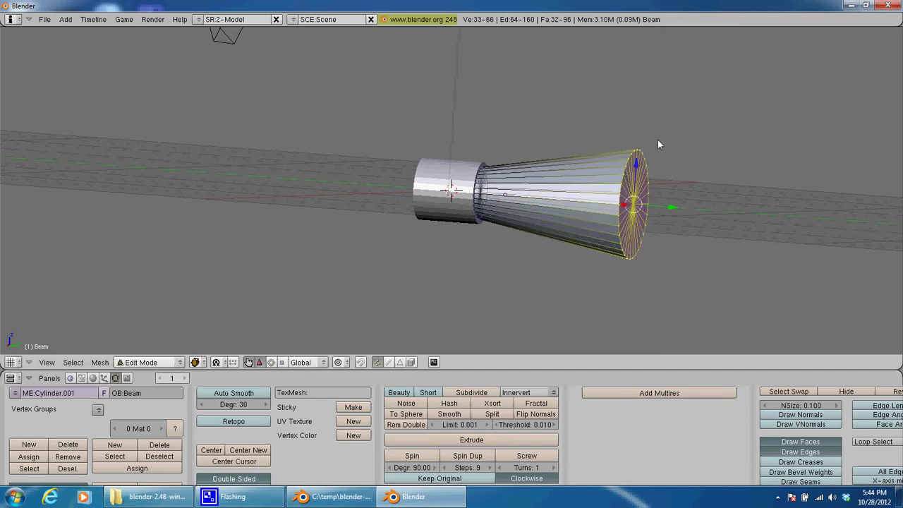
key(s)
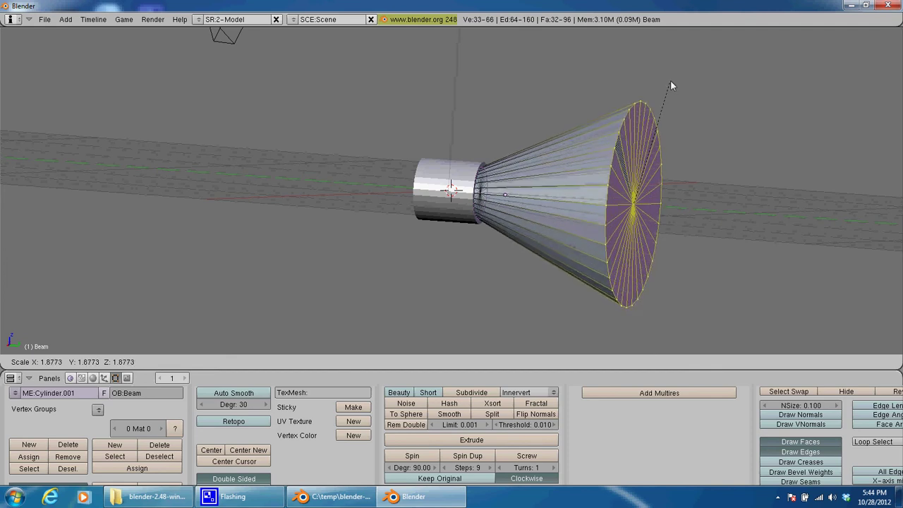
click(670, 85)
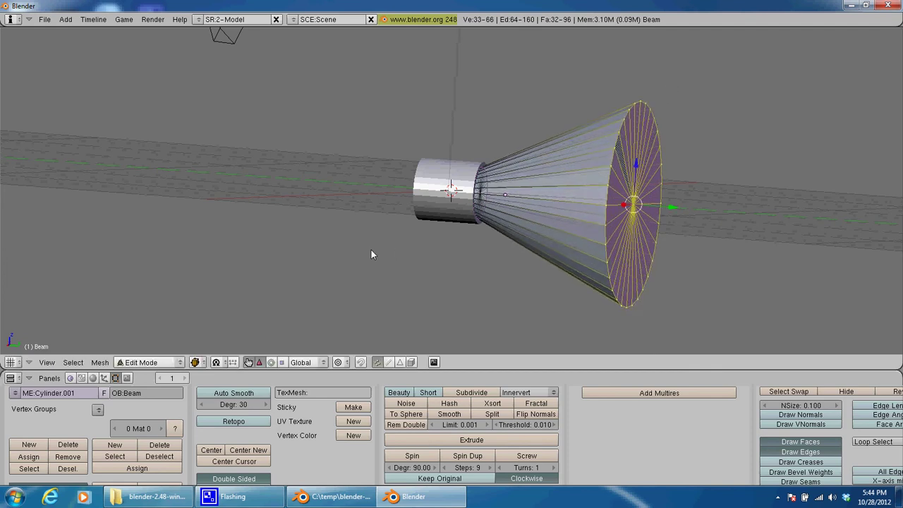
click(173, 362)
click(146, 350)
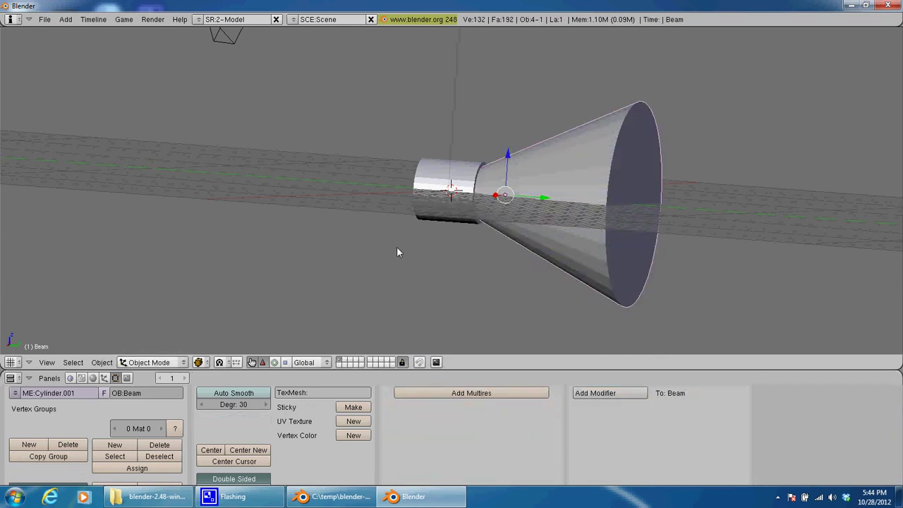
Step: Add a new material to the Beam object and name it BeamColor
middle_drag(398, 252, 546, 240)
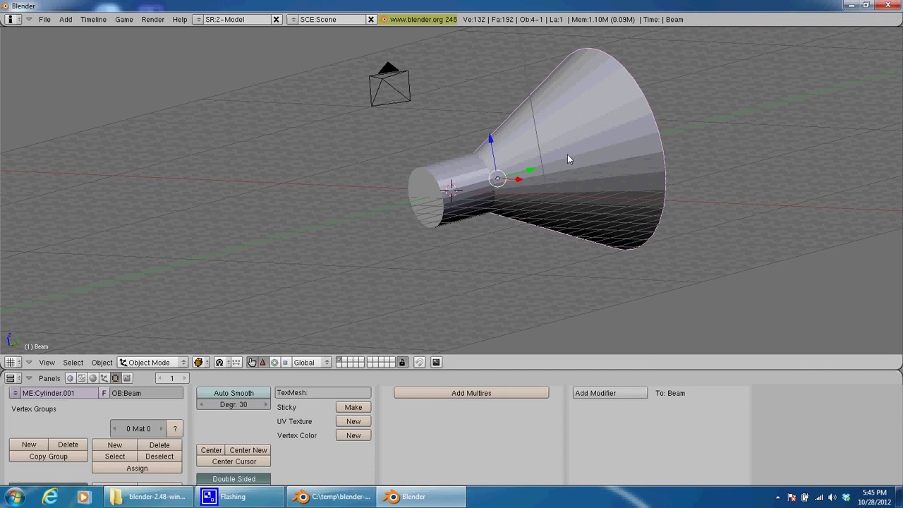
click(93, 379)
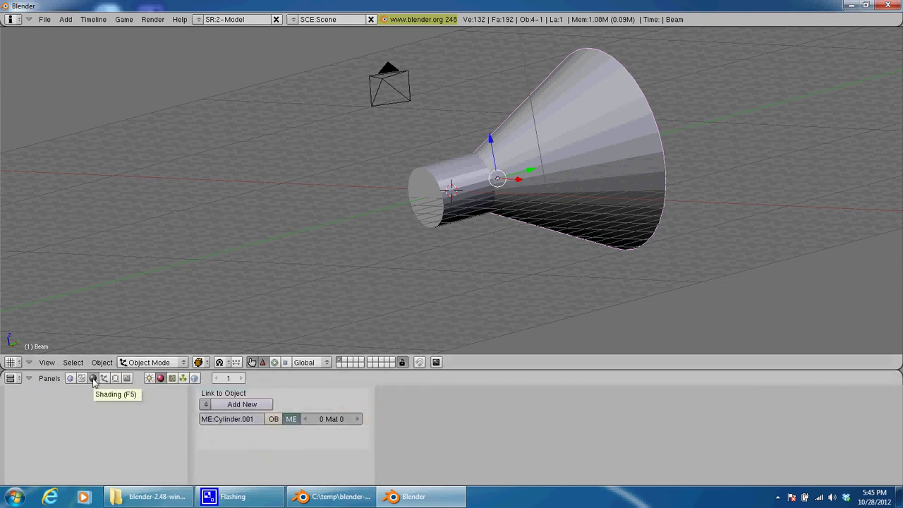
click(240, 404)
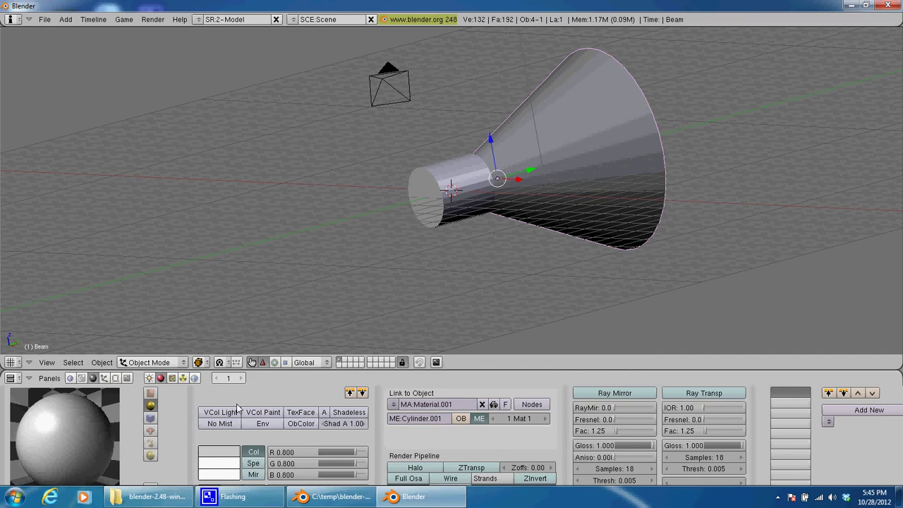
click(458, 406)
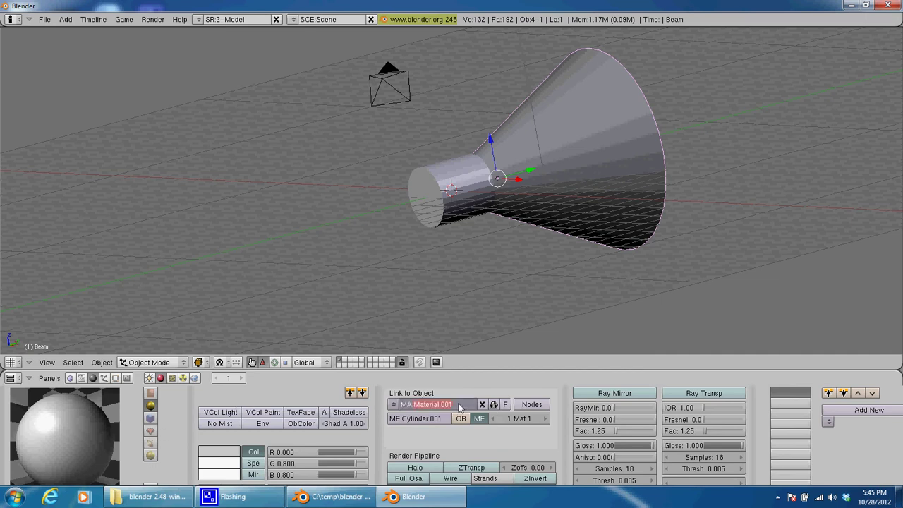
text(BeamColor)
key(Return)
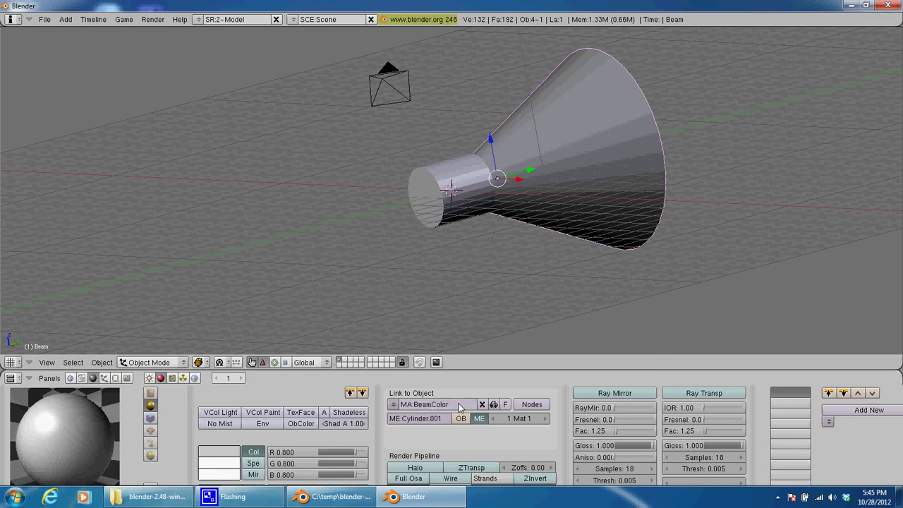
Step: Set the BeamColor material's diffuse color to yellow-green, hex D2F96A
click(218, 455)
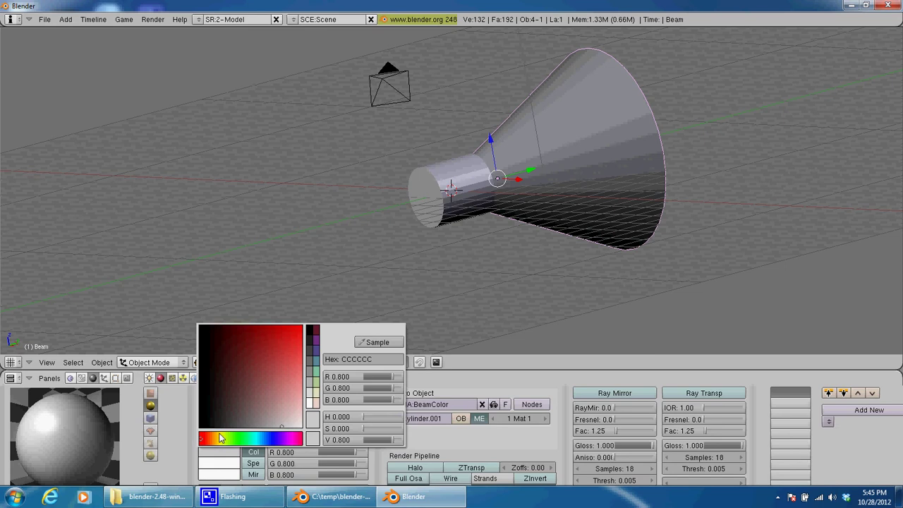
click(220, 438)
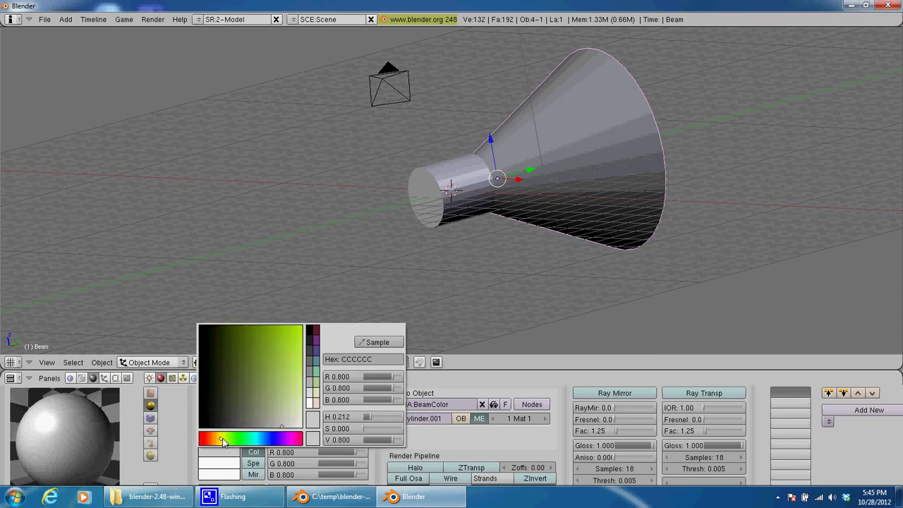
click(220, 439)
click(222, 438)
click(300, 372)
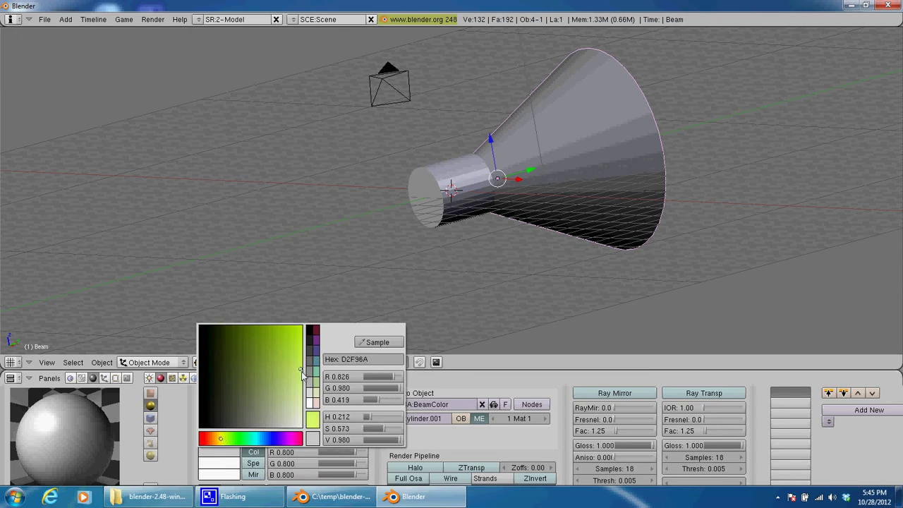
key(Return)
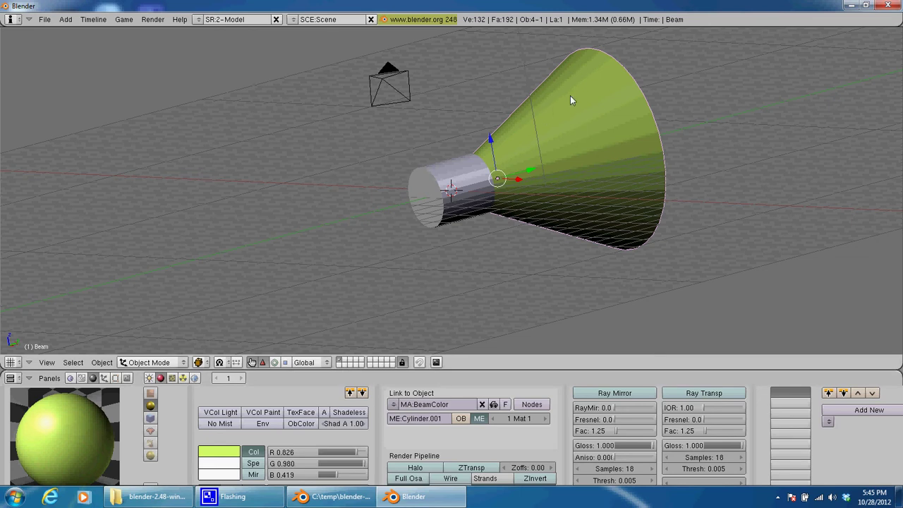
Step: Add a new material to the Spot cylinder and set its diffuse color to medium gray with RGB values of 0.560
right_click(450, 178)
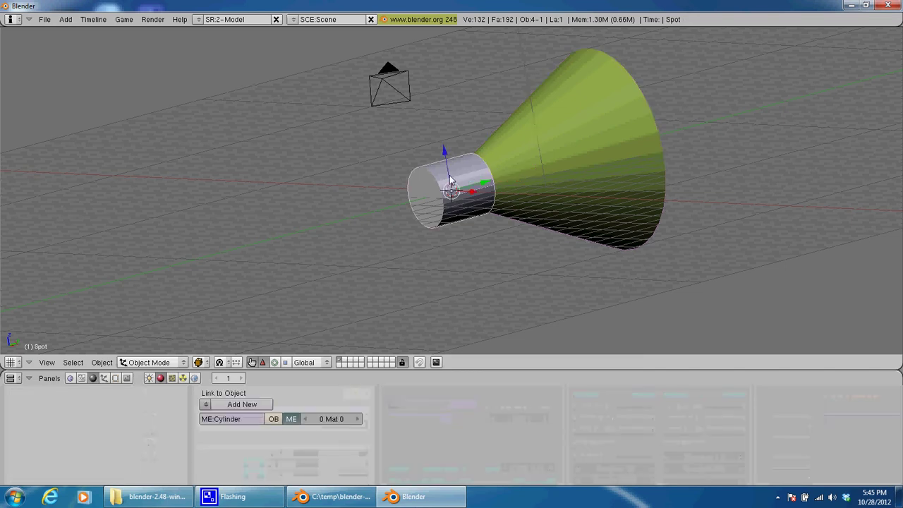
click(234, 404)
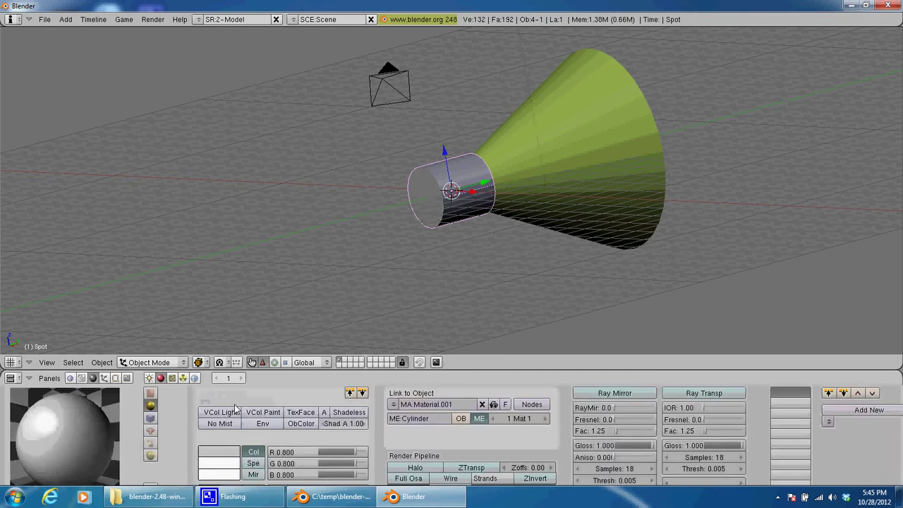
click(230, 457)
click(311, 357)
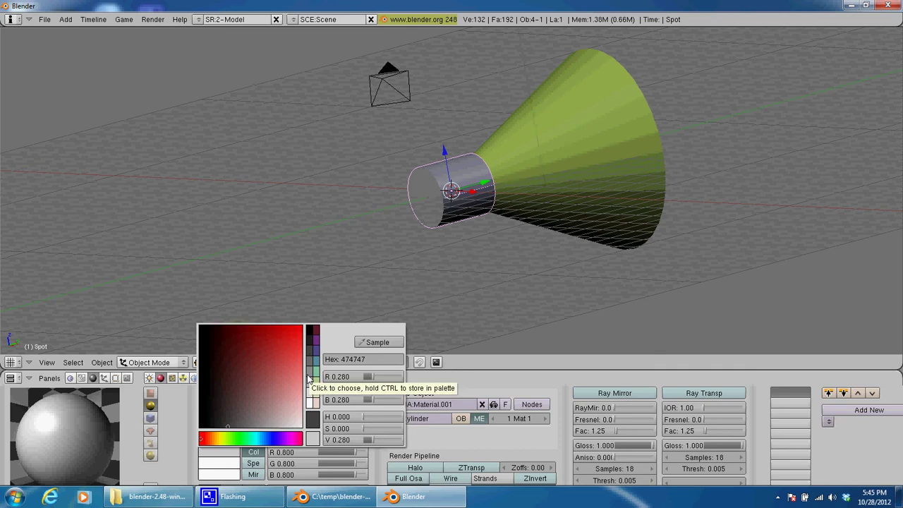
click(307, 379)
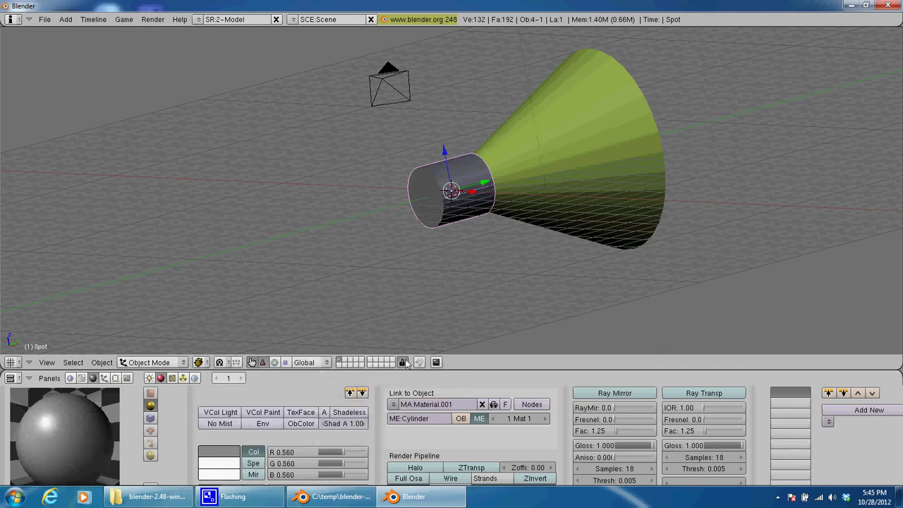
Step: Save the scene as spot.blend in the Models folder, overwriting the existing file
middle_drag(288, 214, 296, 176)
click(47, 20)
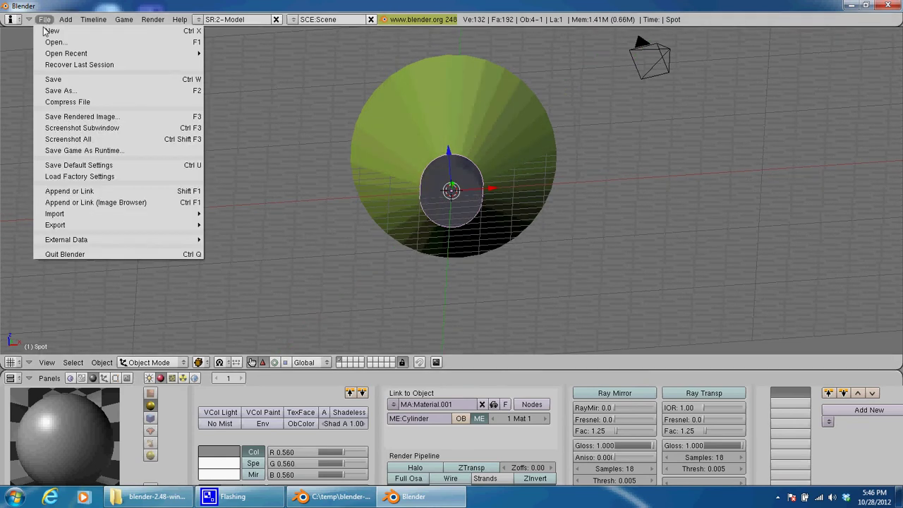
click(63, 90)
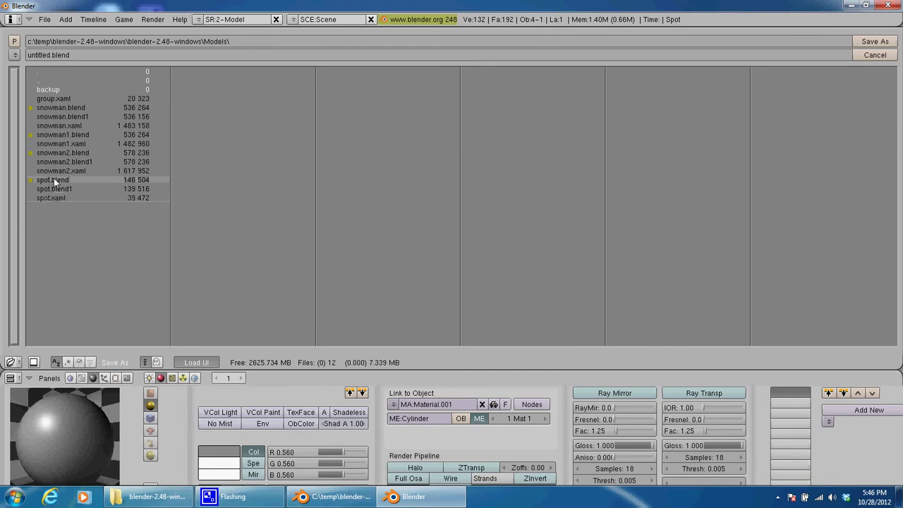
click(54, 179)
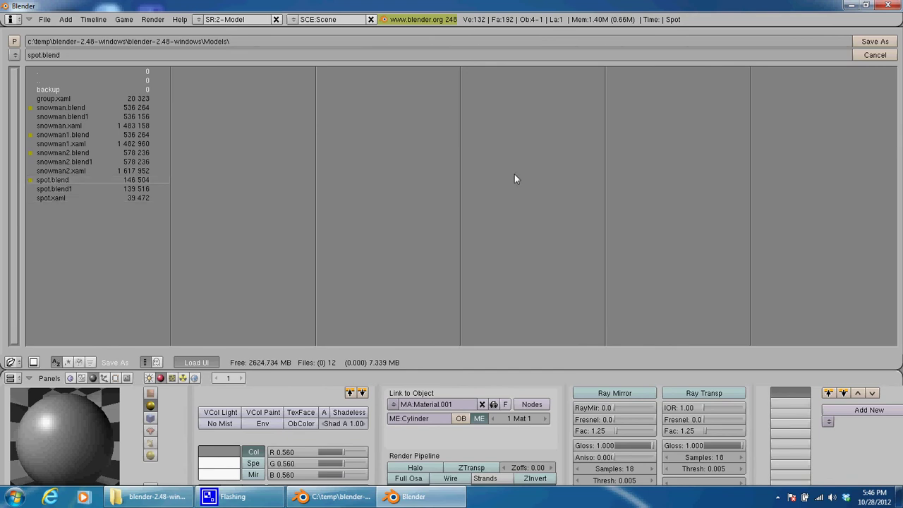
click(869, 41)
click(712, 43)
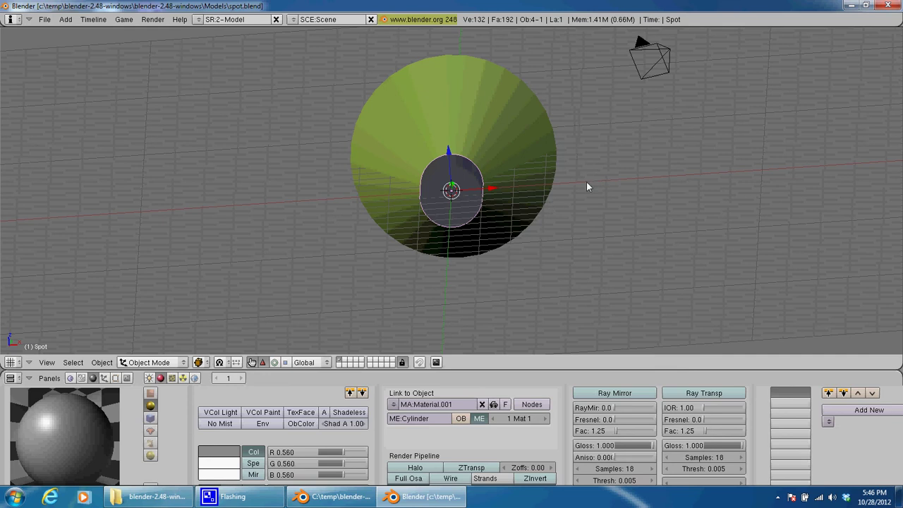
middle_drag(587, 182, 546, 183)
scroll(547, 182, down, 2)
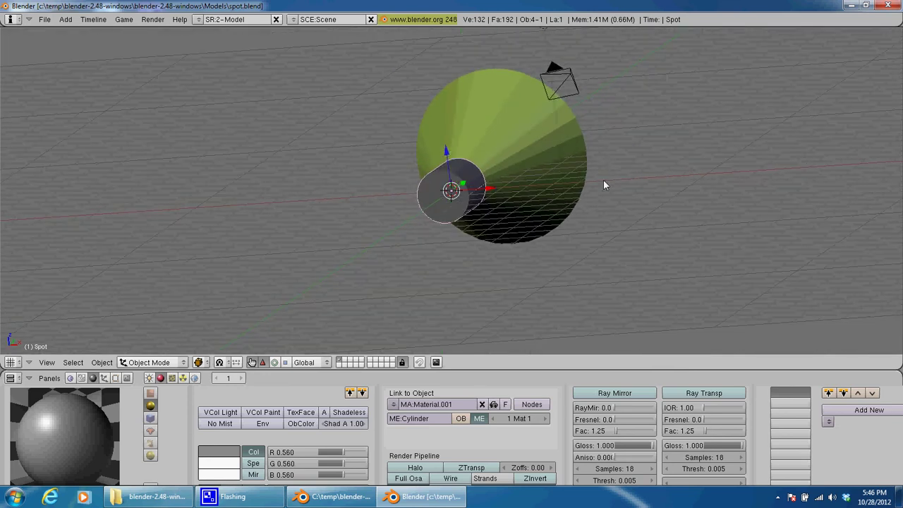
Step: Switch the viewport to the front view, render the current frame to check the camera's angle, and close the render
middle_drag(605, 178, 635, 177)
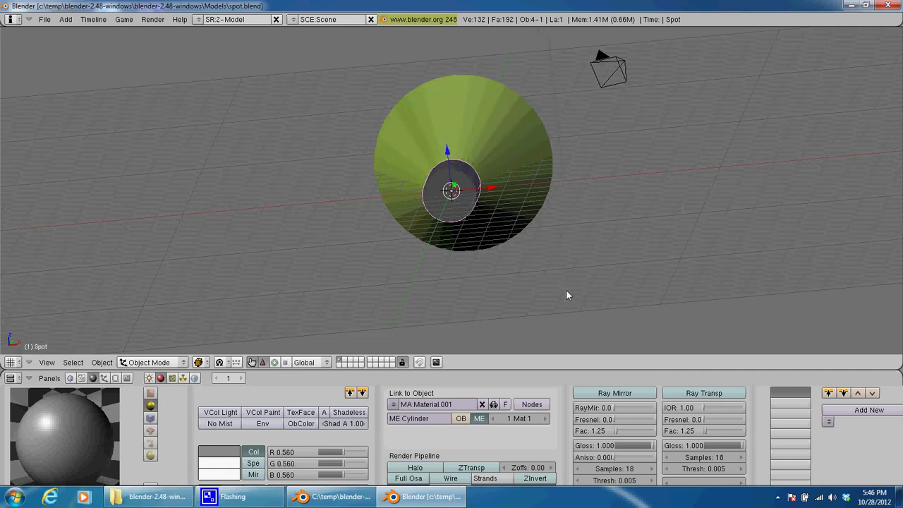
key(KP_1)
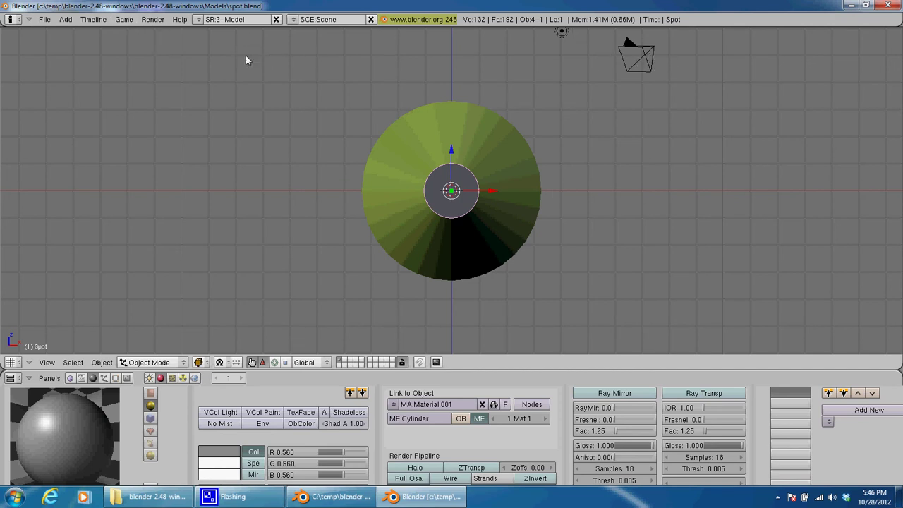
click(151, 21)
click(154, 20)
click(159, 33)
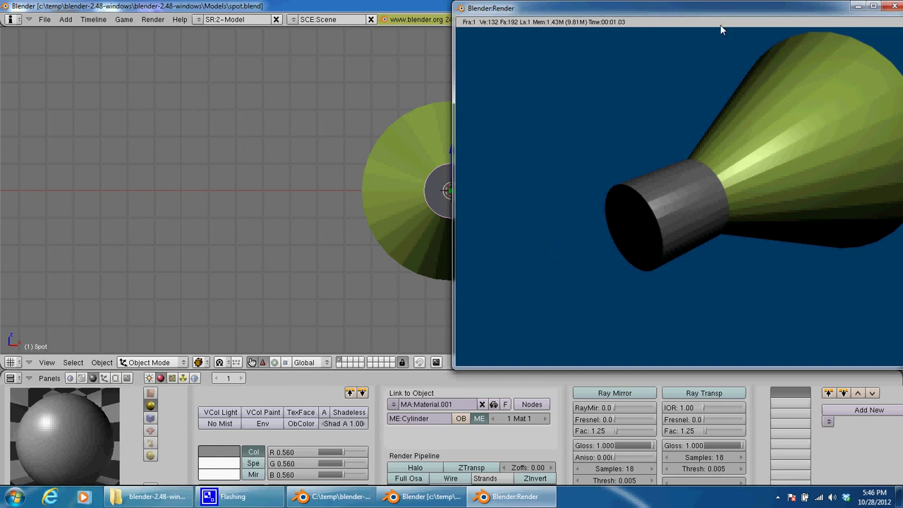
click(890, 7)
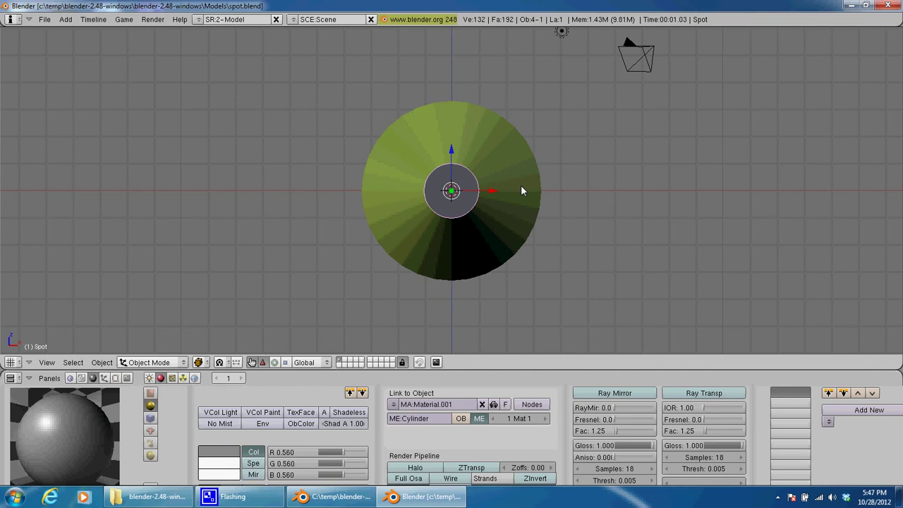
Step: Align the camera to the current front view, render the current frame, and close the render
key(KP_0)
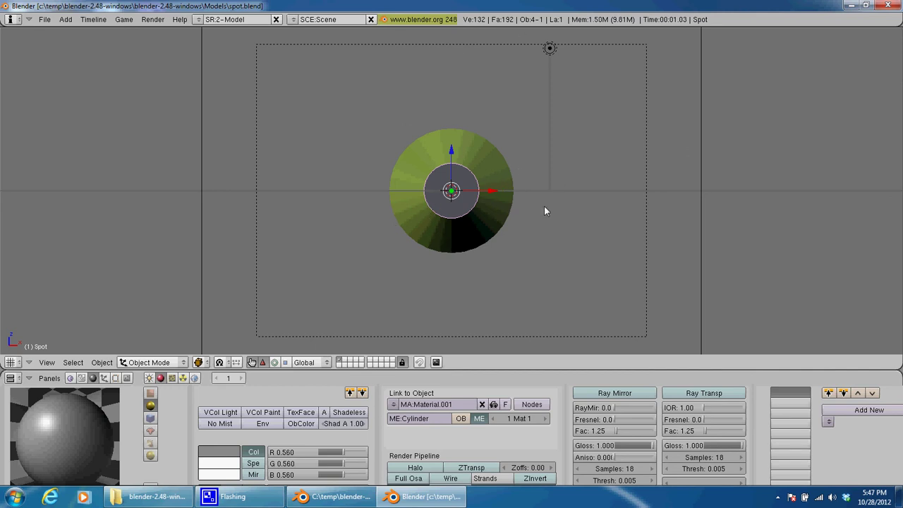
scroll(544, 206, up, 4)
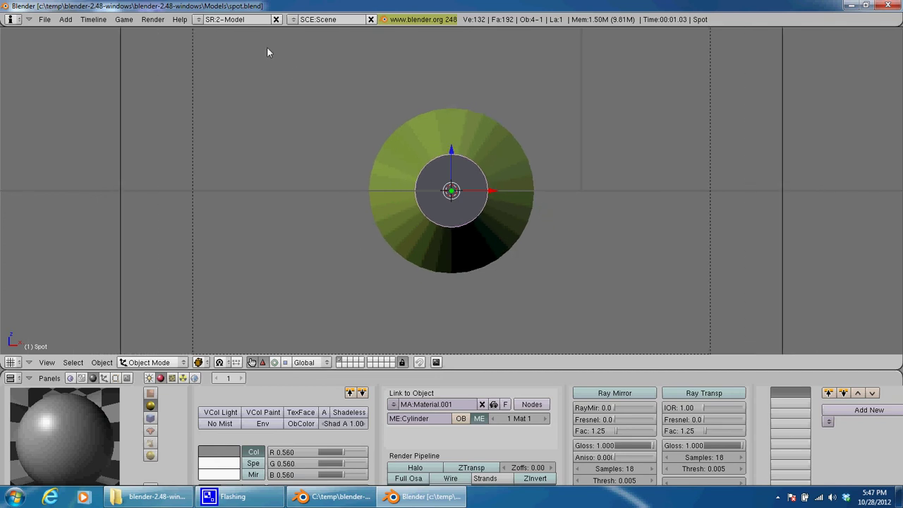
click(153, 19)
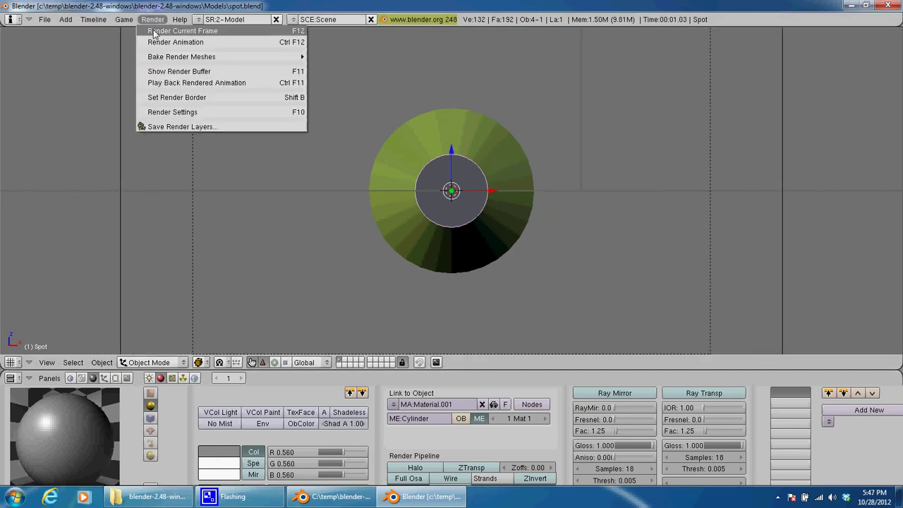
click(154, 32)
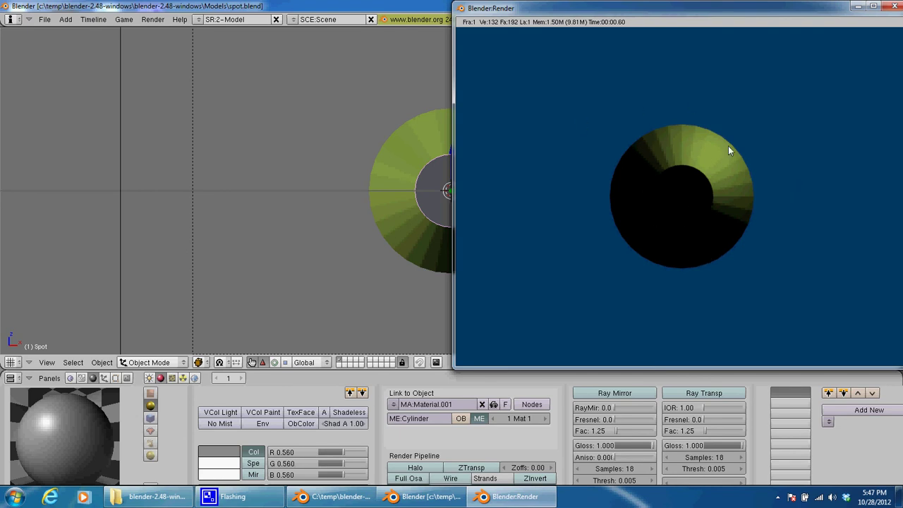
click(888, 6)
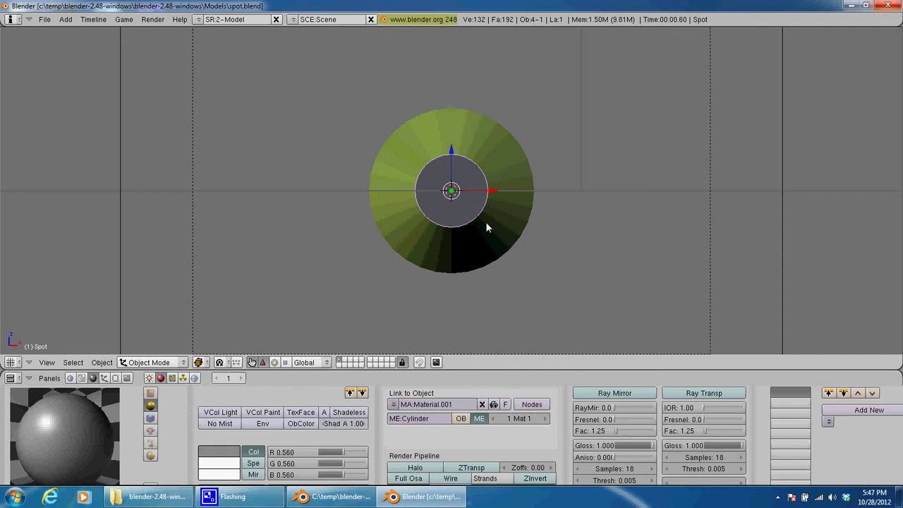
Step: Duplicate the lamp and move the copy along the negative X axis to the opposite side of the model
scroll(566, 242, up, 1)
scroll(566, 242, down, 4)
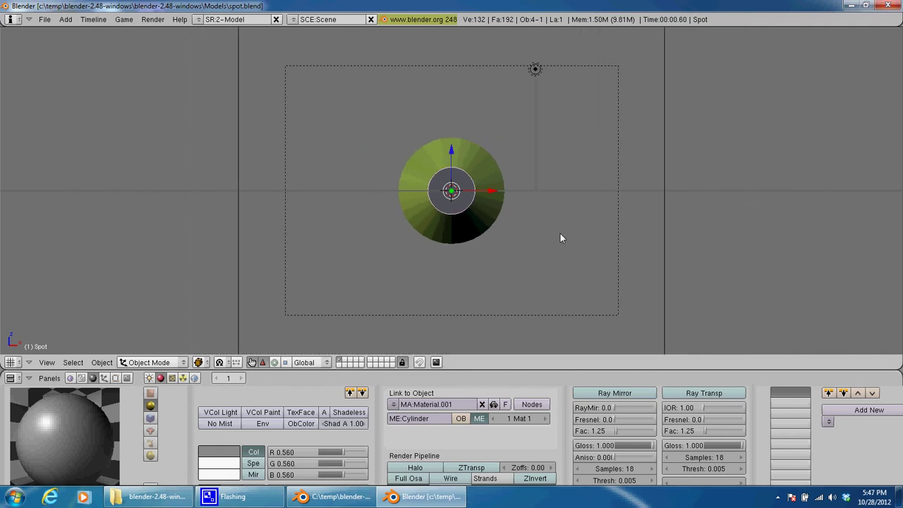
right_click(535, 70)
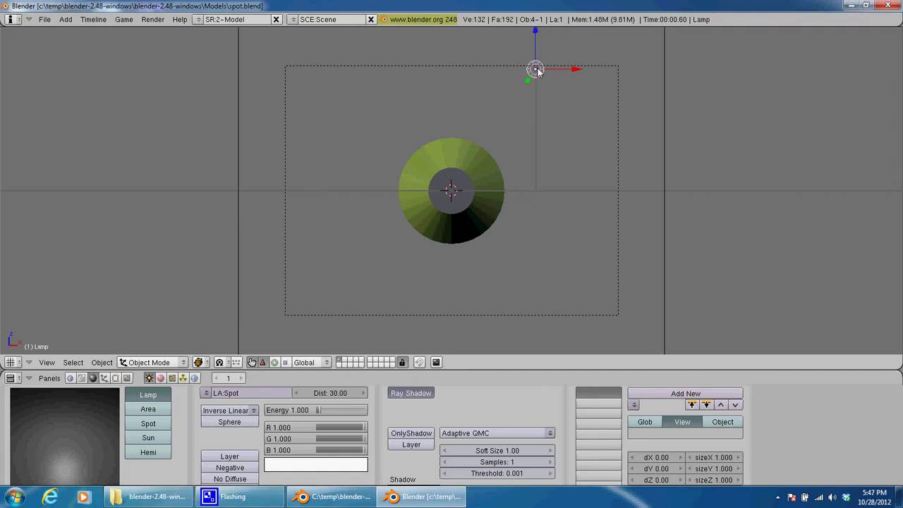
key(shift+d)
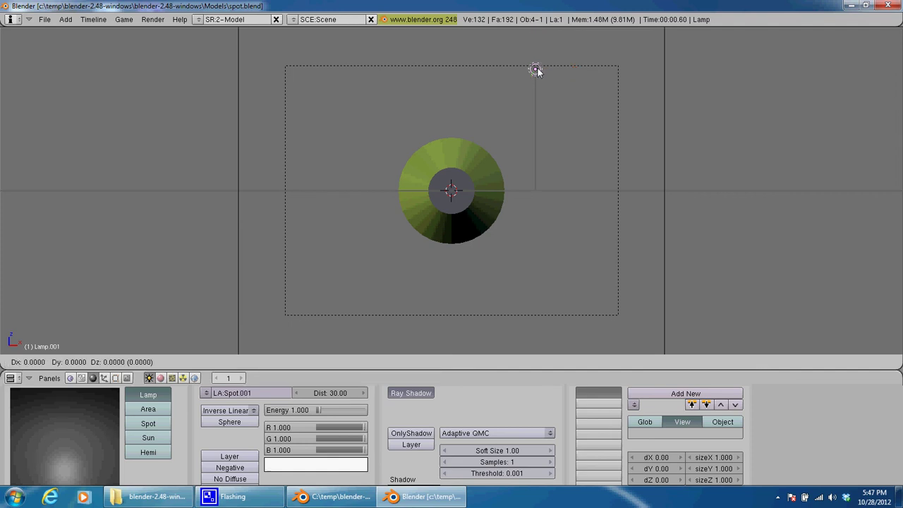
key(x)
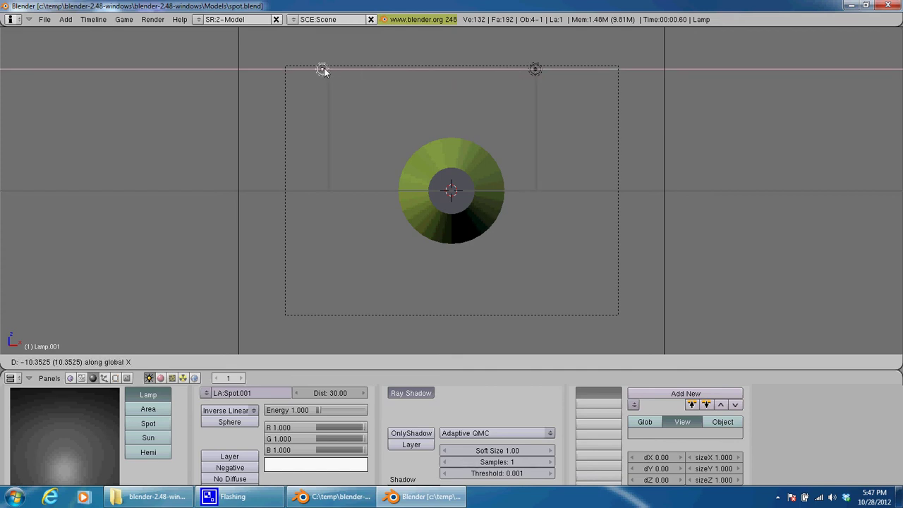
click(369, 72)
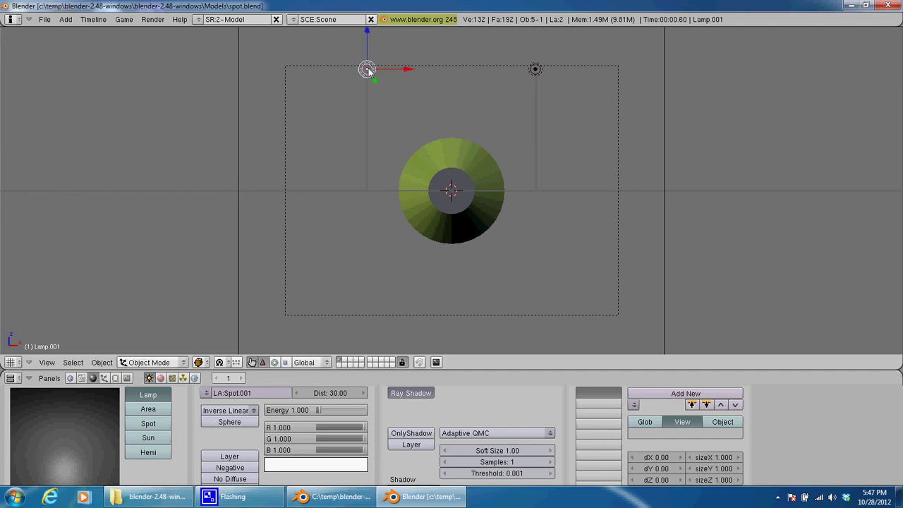
Step: Duplicate the new lamp about 11 units down along Z, and duplicate that copy about 8.2 units along positive X
key(shift+d)
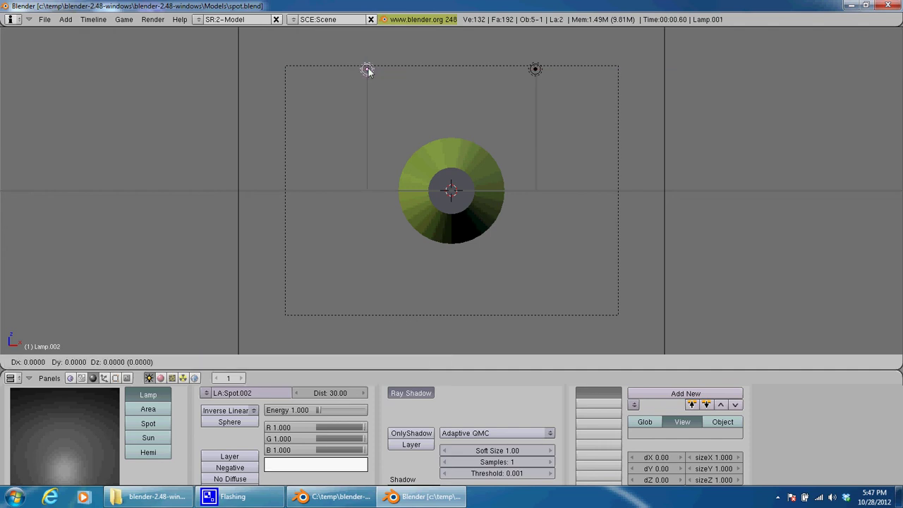
key(z)
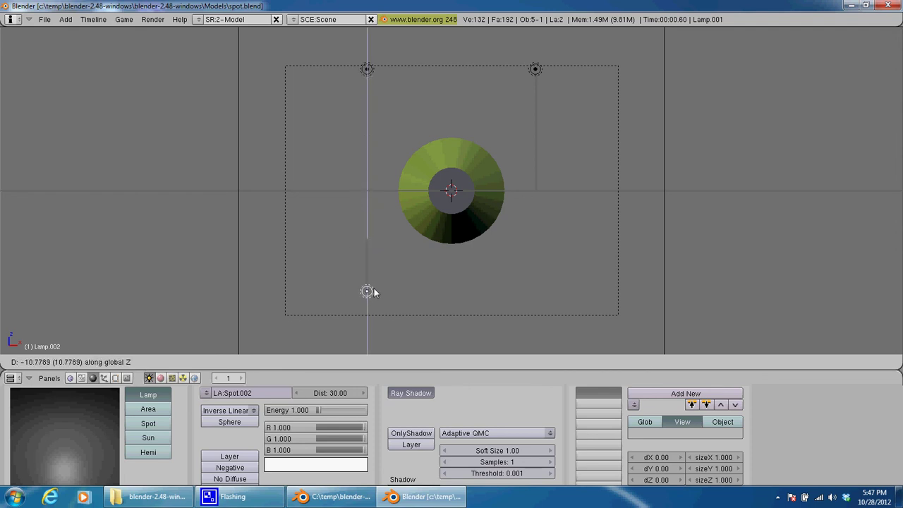
click(373, 294)
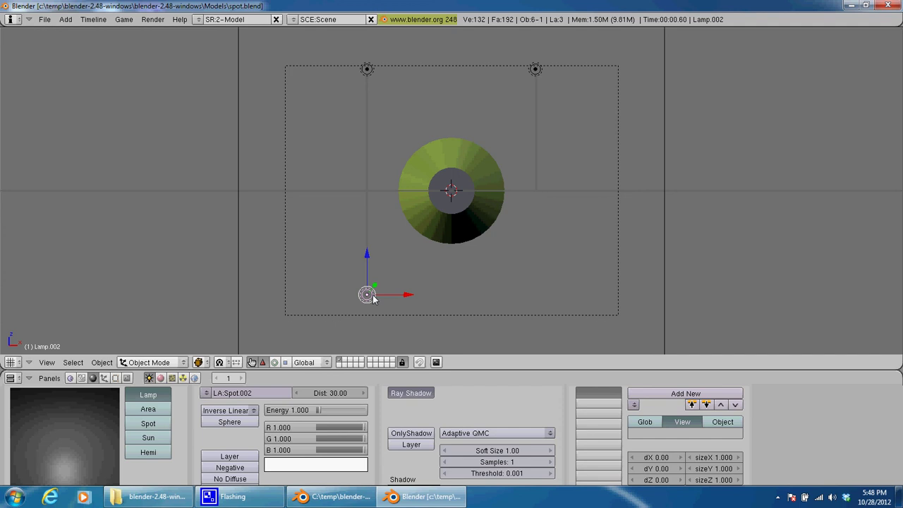
key(shift+d)
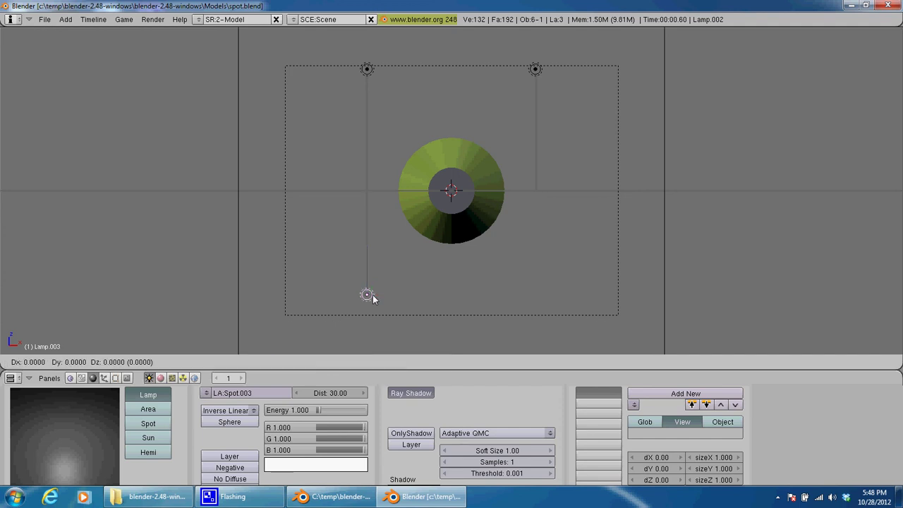
key(x)
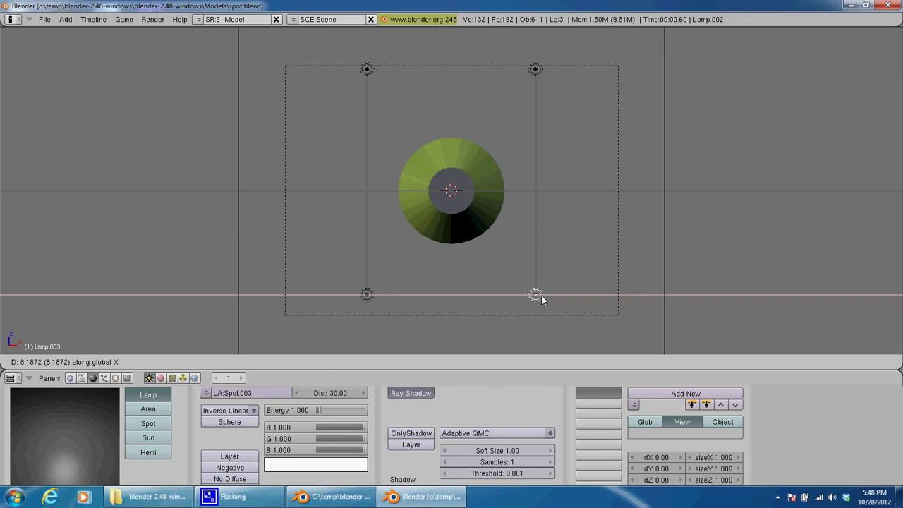
click(541, 295)
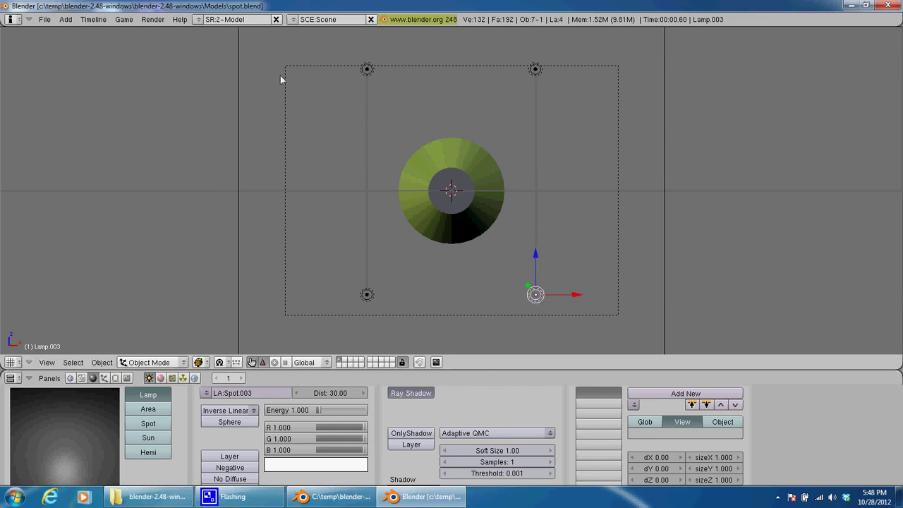
Step: Render the current frame to check the four-lamp lighting, and close the render
click(152, 19)
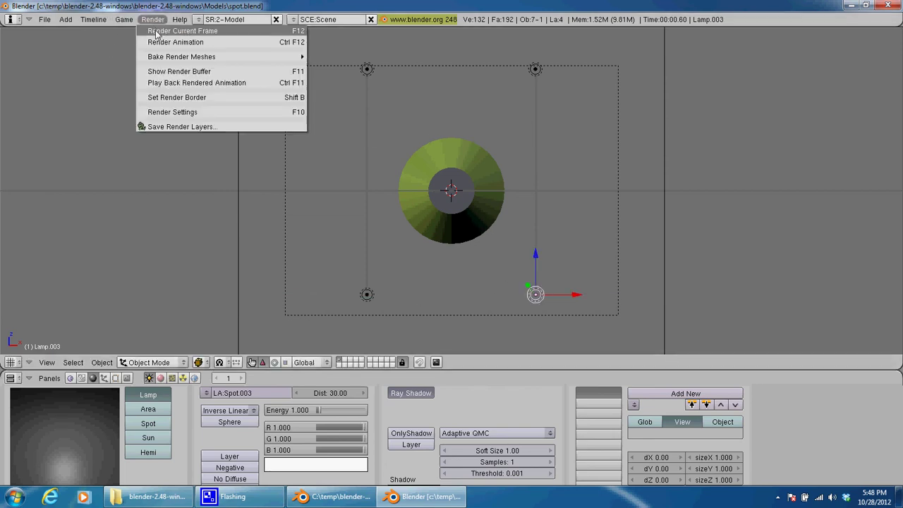
click(156, 32)
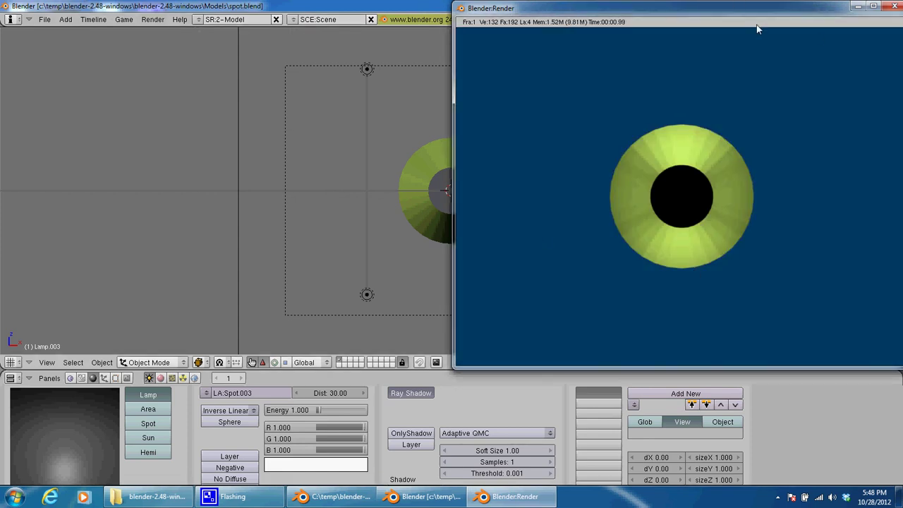
click(895, 6)
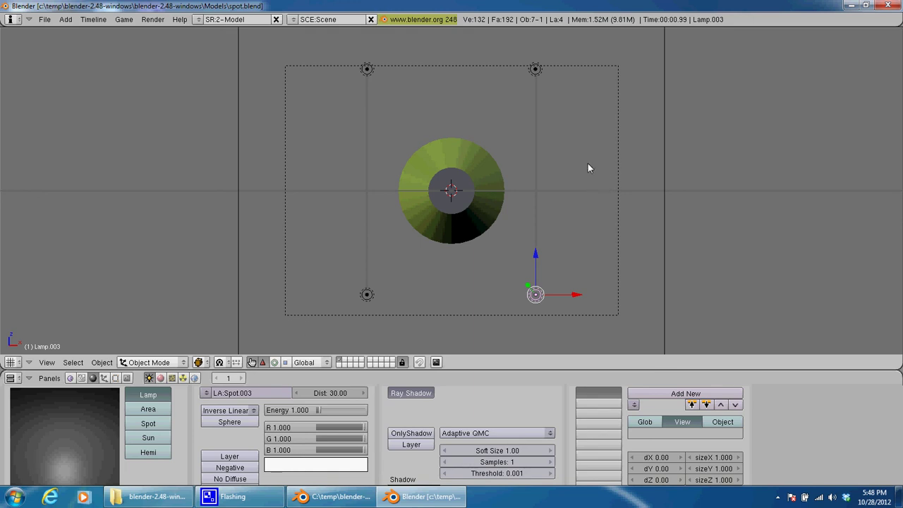
Step: Show the Spot cylinder's transform properties and apply its scale and rotation to the object data
middle_drag(588, 164, 530, 225)
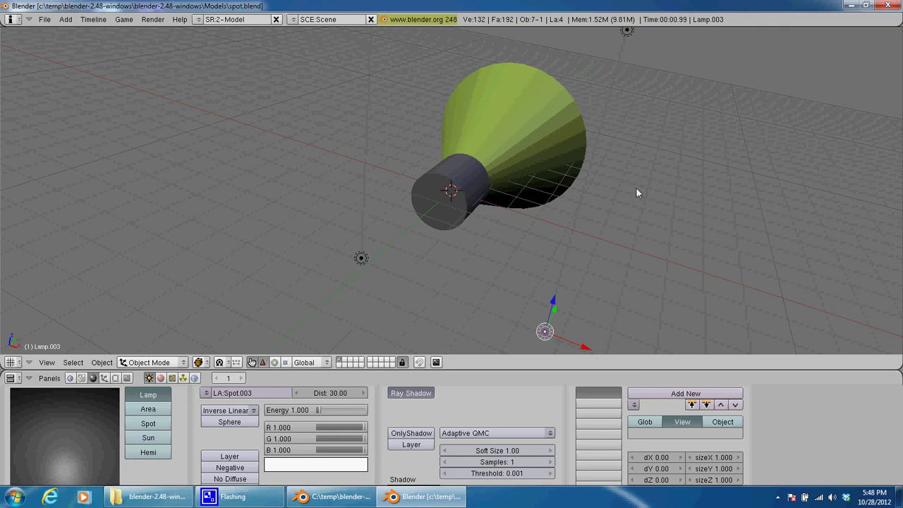
right_click(463, 189)
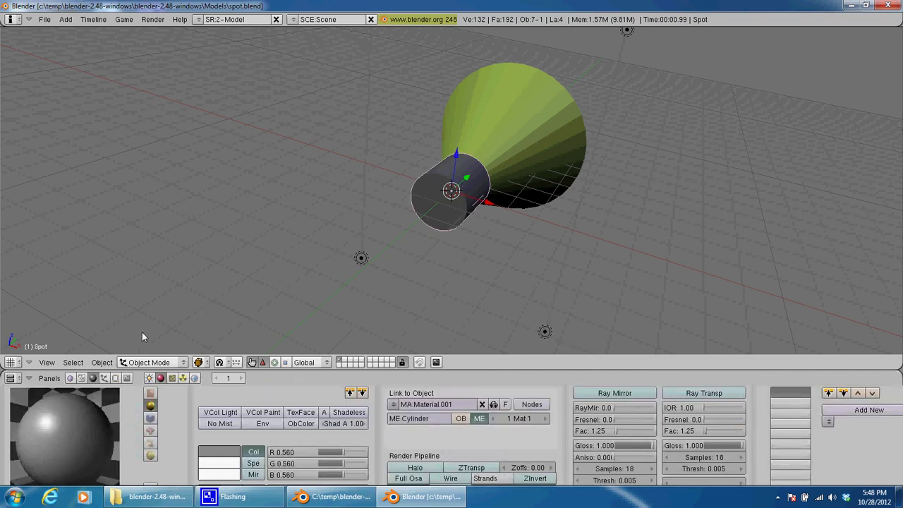
click(101, 362)
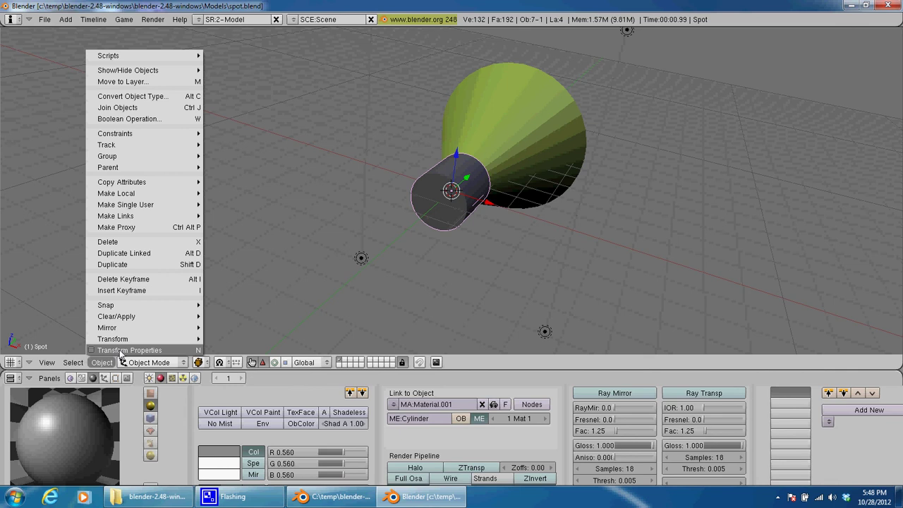
click(122, 351)
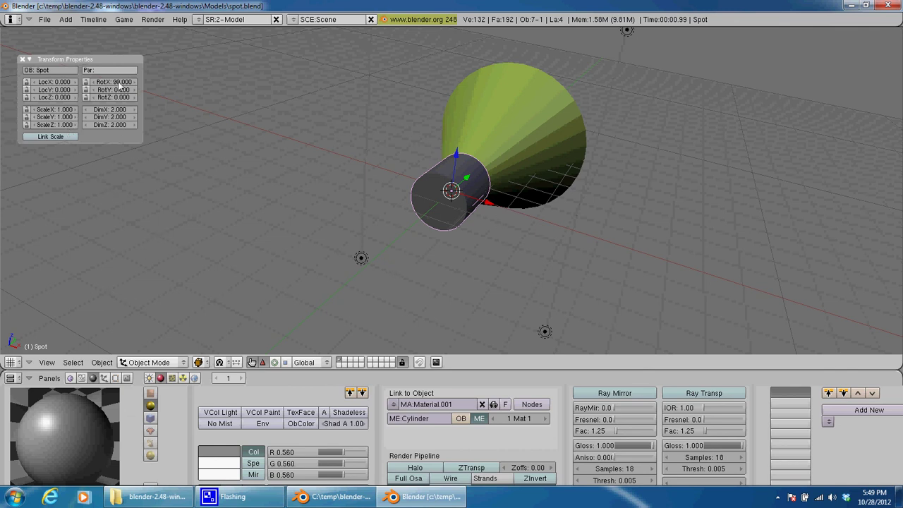
click(103, 362)
mouse_move(127, 319)
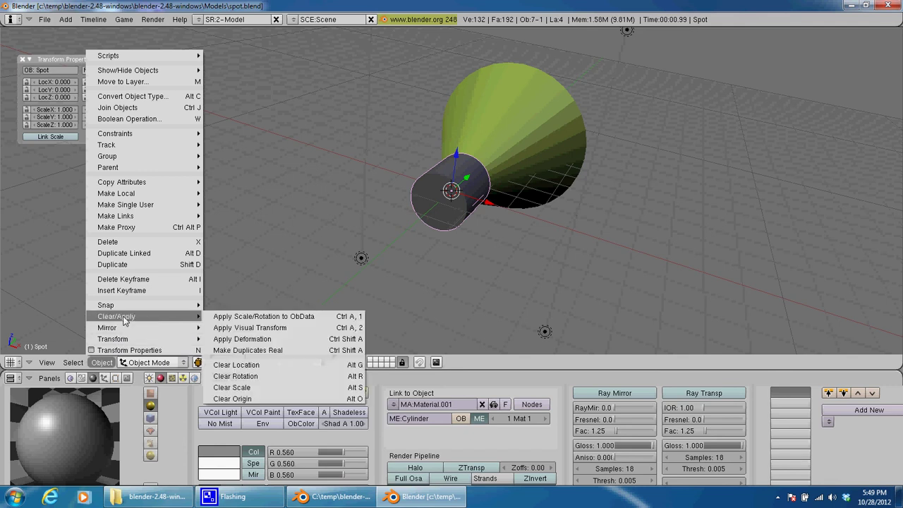
click(248, 317)
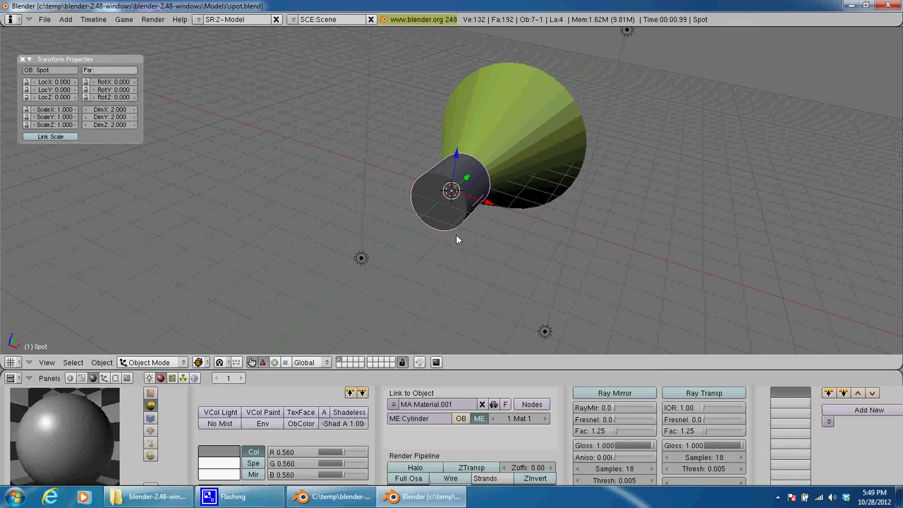
Step: Apply the Beam object's scale and rotation to its object data
right_click(509, 125)
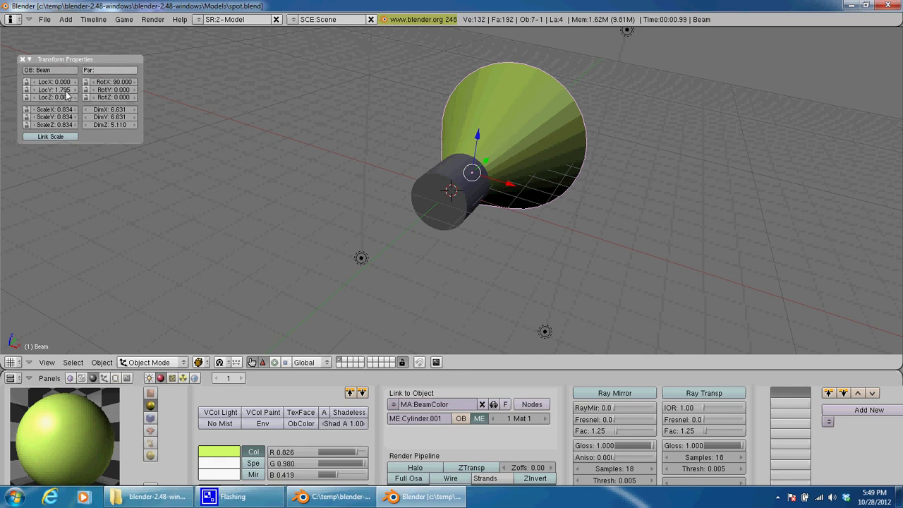
click(102, 362)
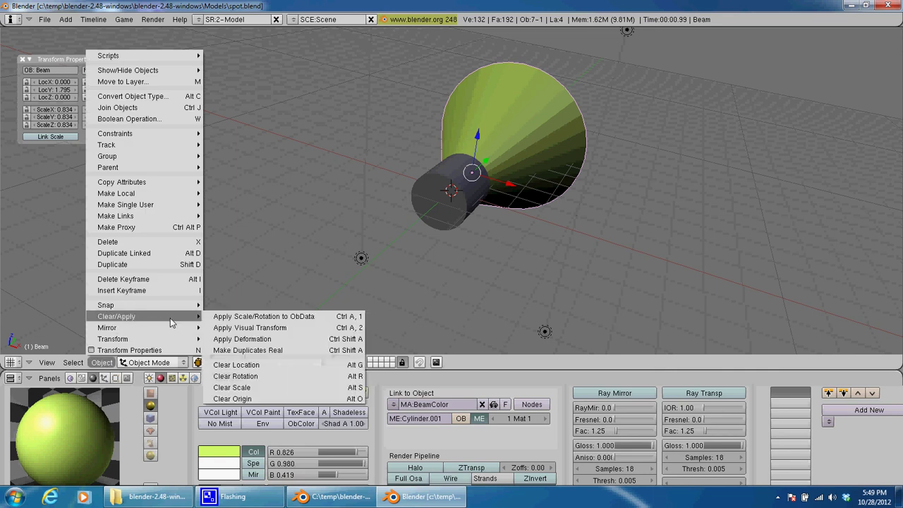
click(252, 317)
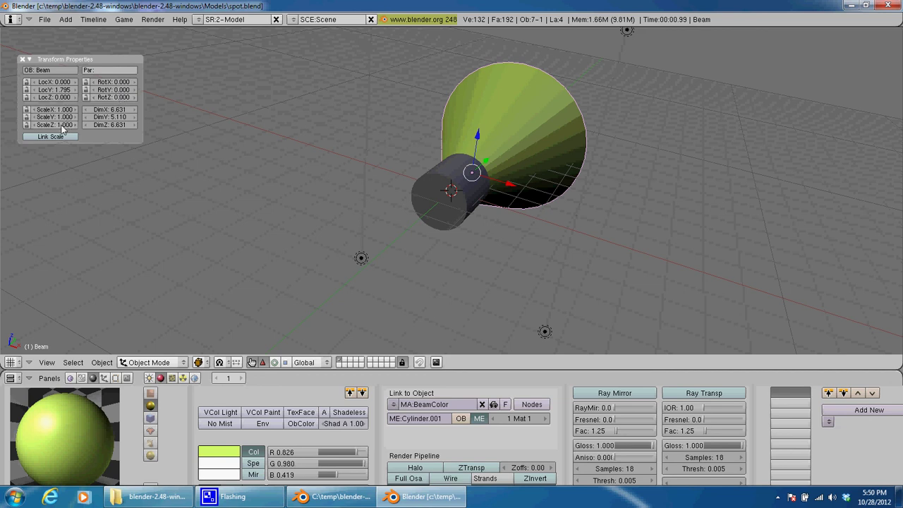
click(101, 361)
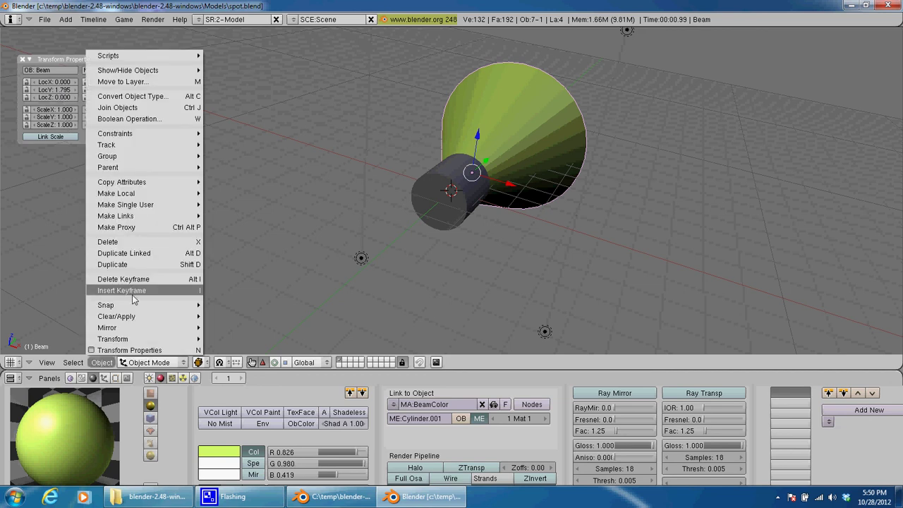
mouse_move(134, 317)
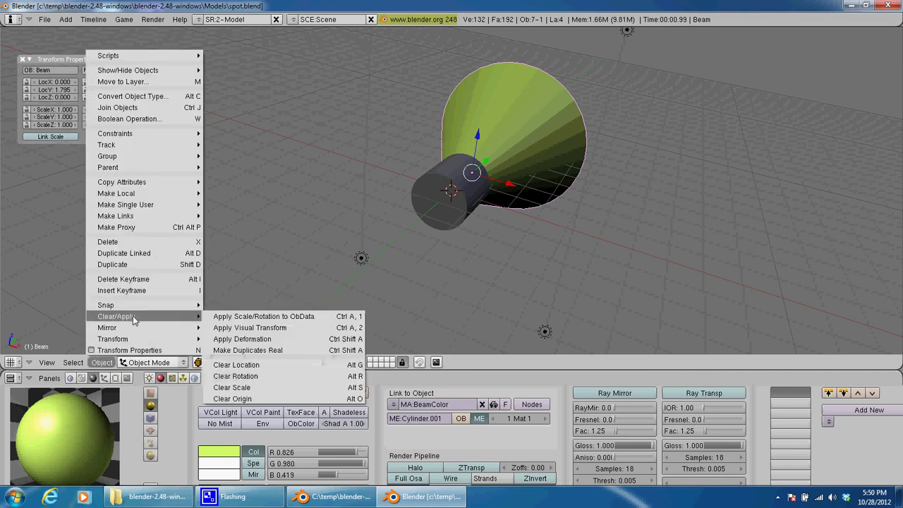
click(264, 316)
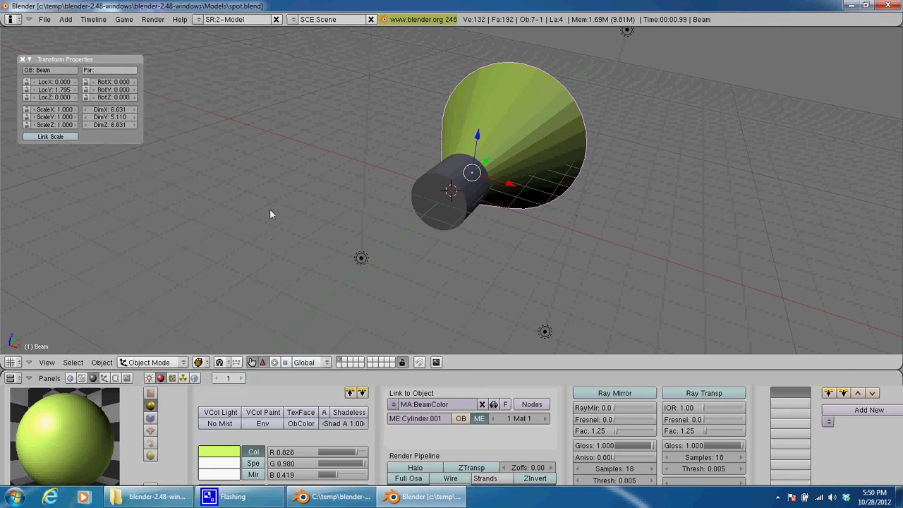
Step: Save the scene over the existing spot.blend file in the Models folder
click(44, 19)
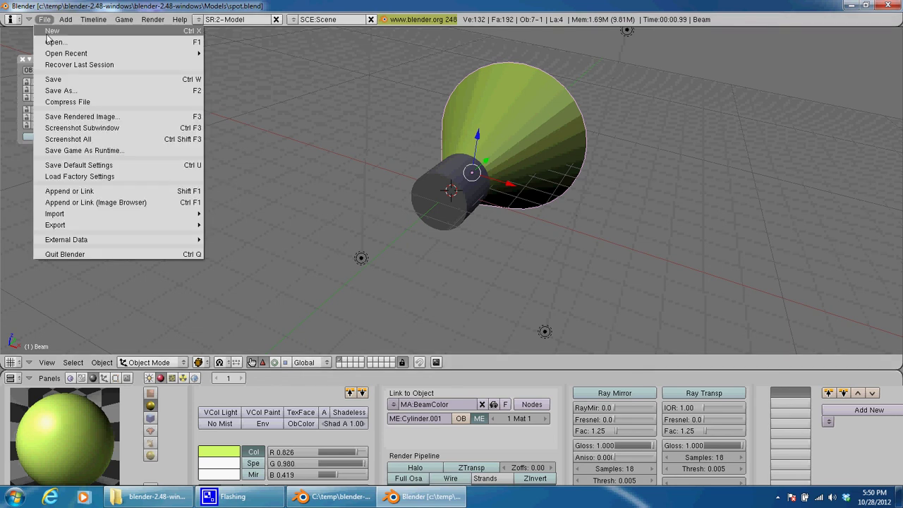
click(55, 80)
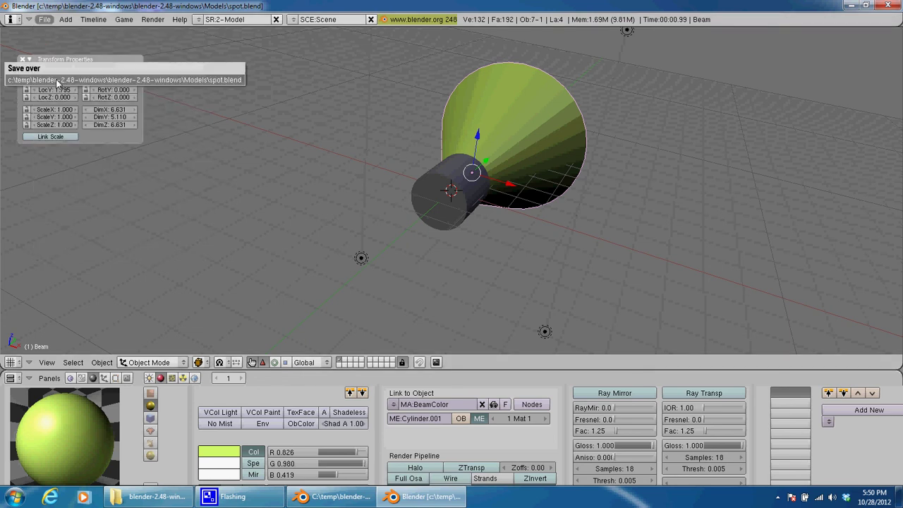
click(158, 81)
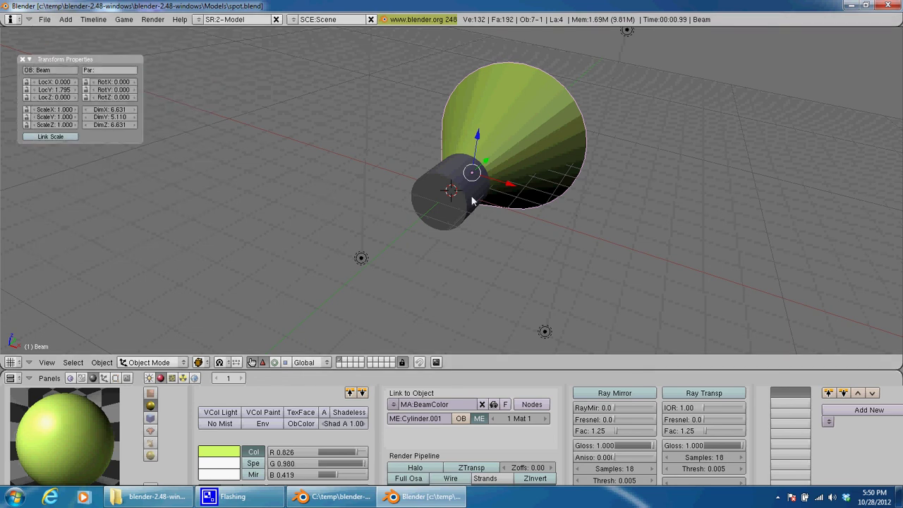
Step: Render the current frame to check the spotlight after the applied transforms, and close the render
middle_drag(356, 208, 151, 48)
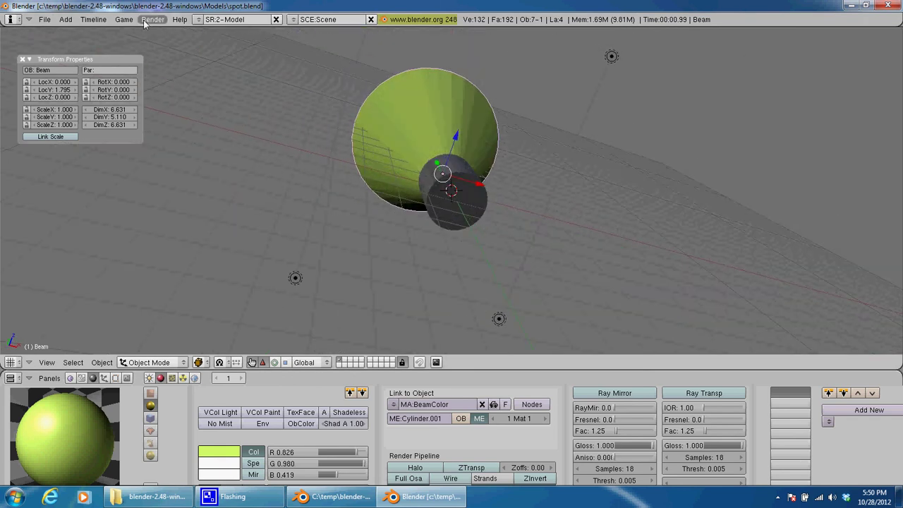
click(152, 19)
click(158, 29)
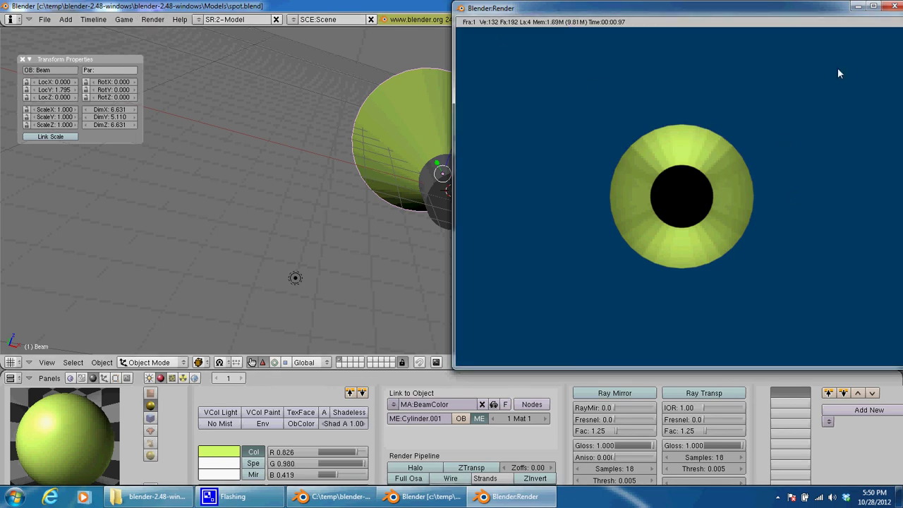
click(894, 7)
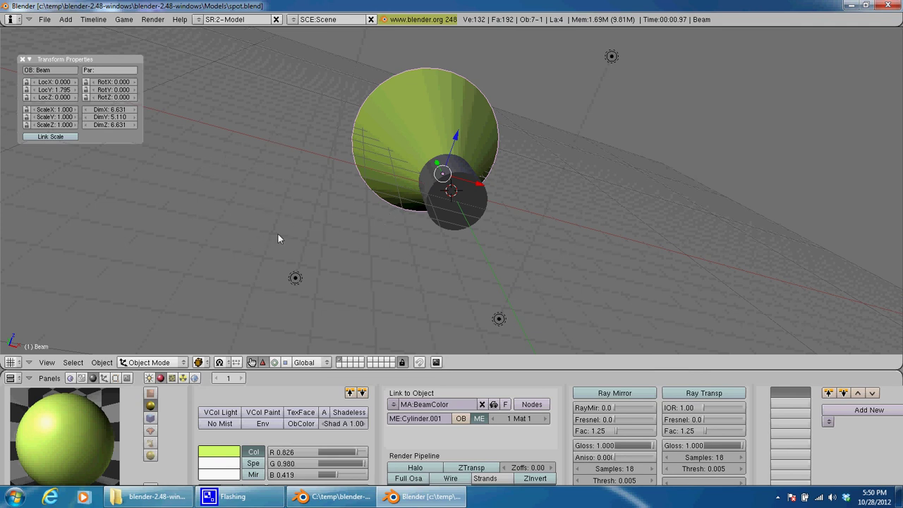
Step: Select all objects in the scene, including the Spot cylinder, Beam, camera and lamps
key(KP_0)
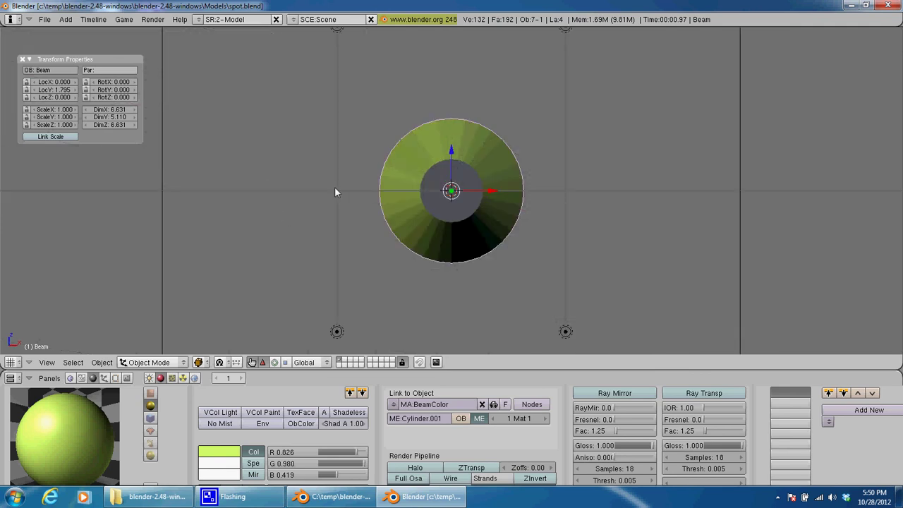
scroll(335, 186, down, 5)
scroll(335, 186, up, 3)
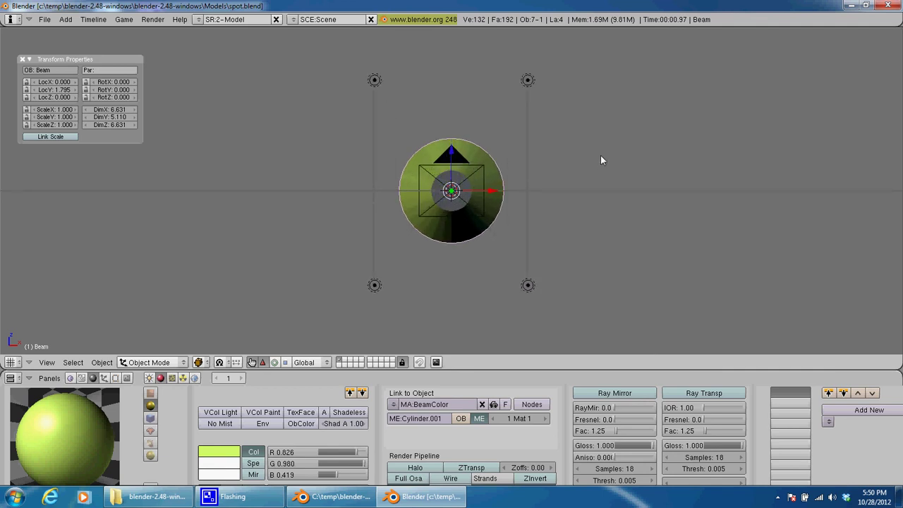
middle_drag(601, 160, 563, 170)
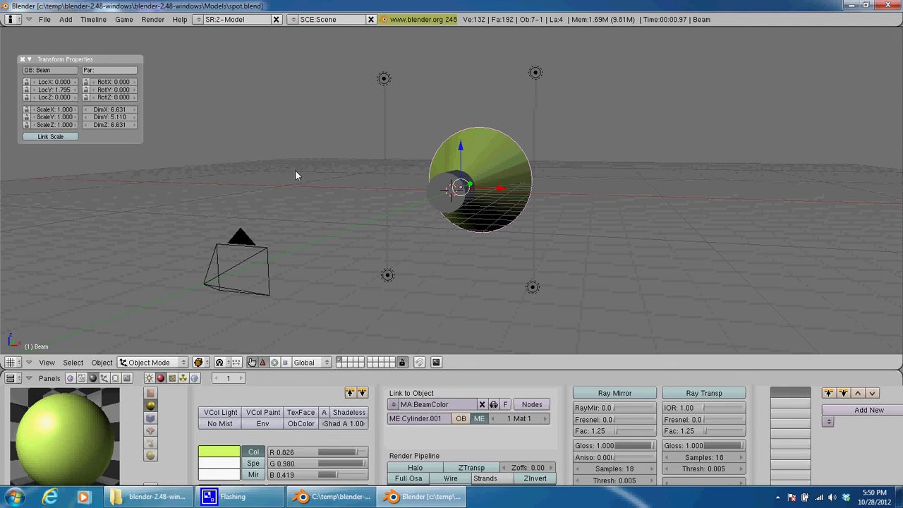
key(a)
key(a)
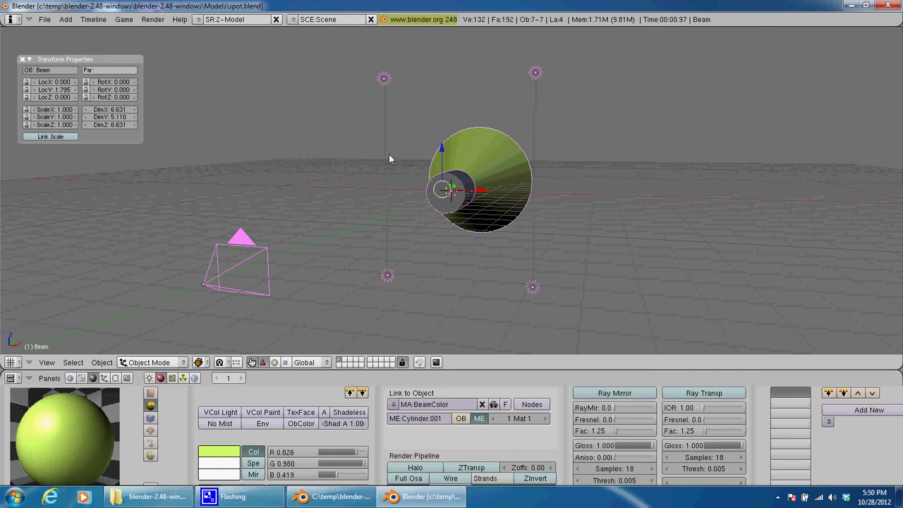
Step: Export the selected objects in Xaml format as spot.xaml in the Models folder, overwriting the existing file
click(43, 21)
mouse_move(62, 227)
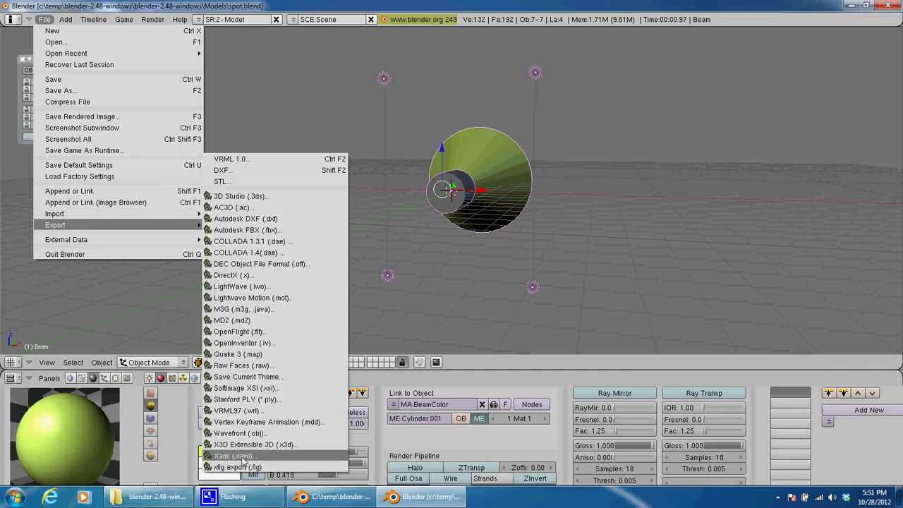
click(239, 456)
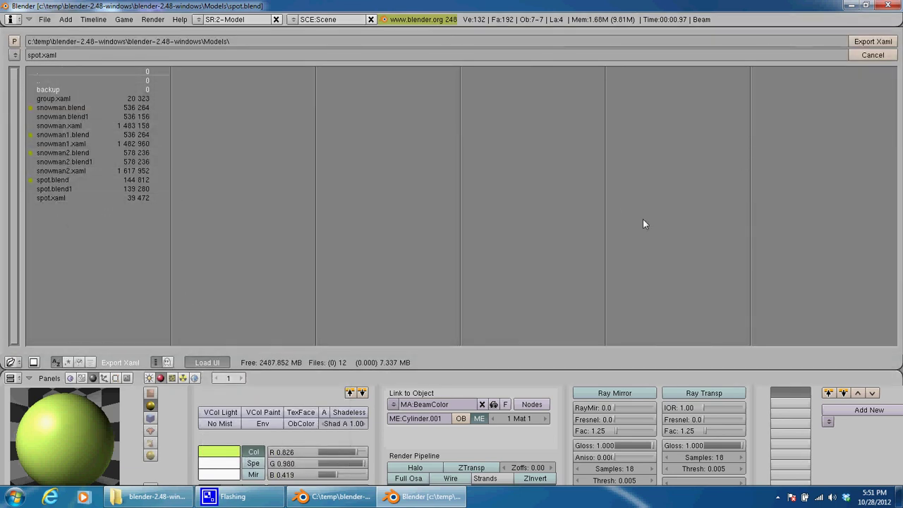
click(868, 41)
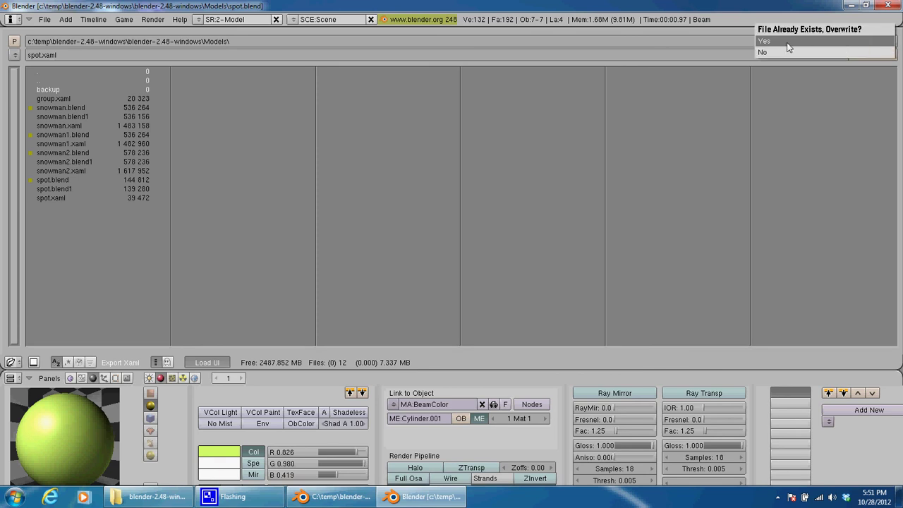
click(787, 44)
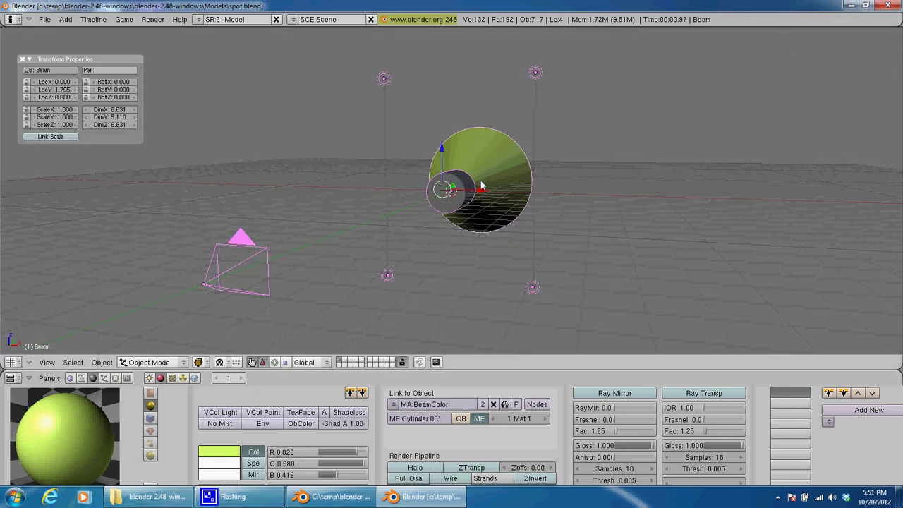